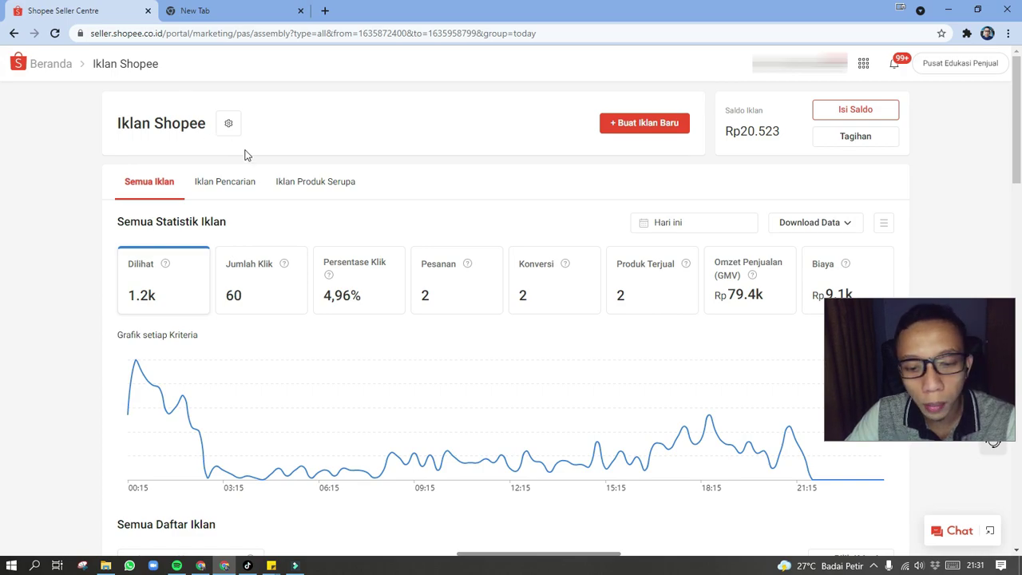
- Start a new Iklan Pencarian ad and dismiss the introductory tip on promotion types
scroll(362, 279, "down", 3)
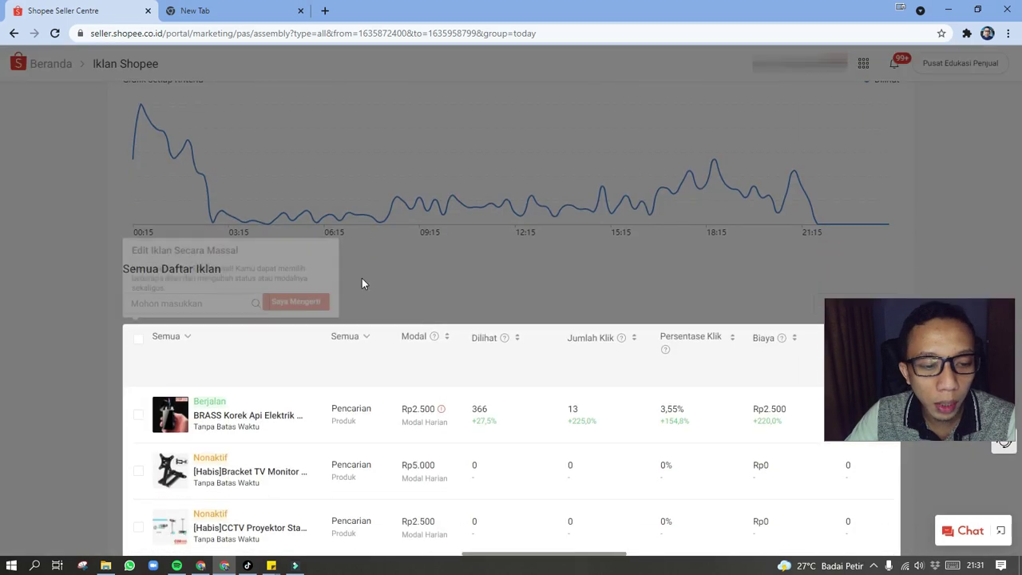
scroll(556, 125, "up", 3)
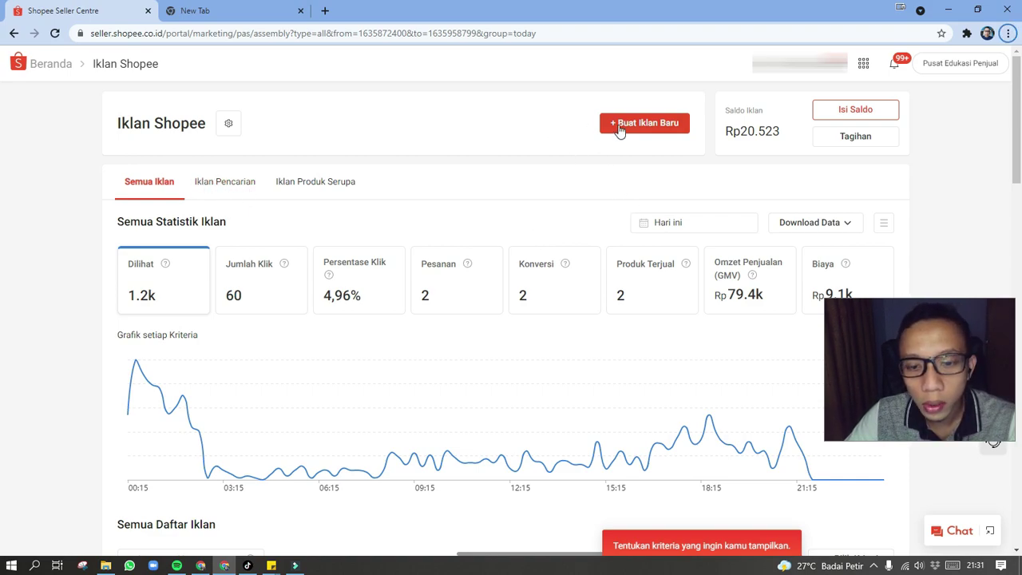
left_click(643, 124)
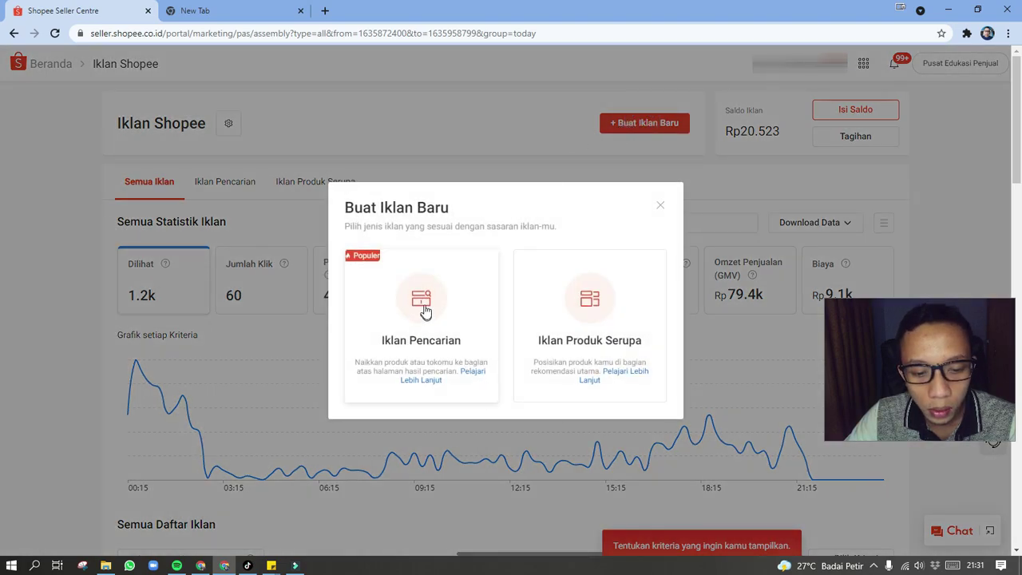
left_click(424, 309)
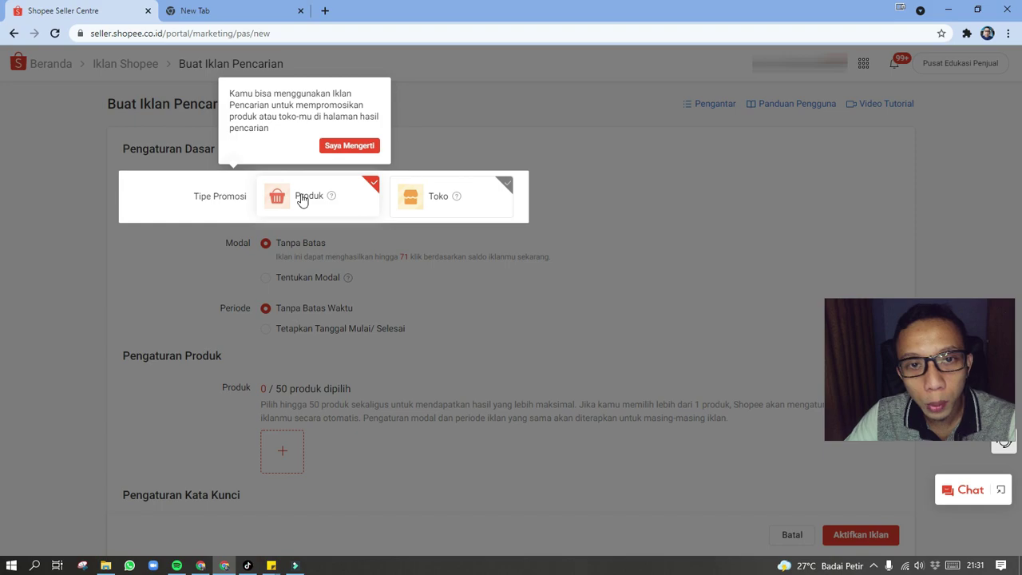
left_click(345, 147)
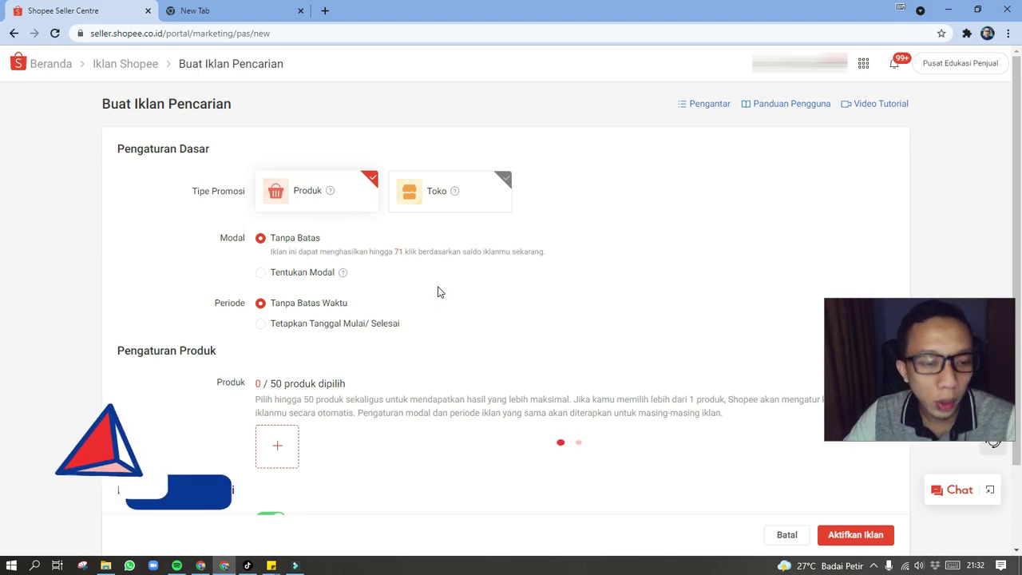
- Switch the ad budget to Tentukan Modal and set it to Rp 5000 as Modal Harian
left_click(261, 272)
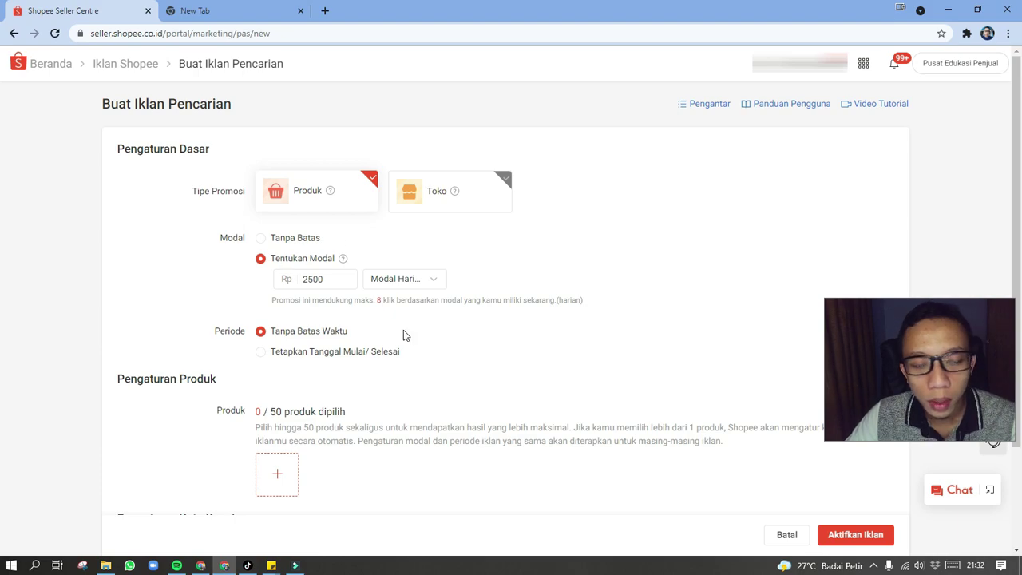
left_click(392, 282)
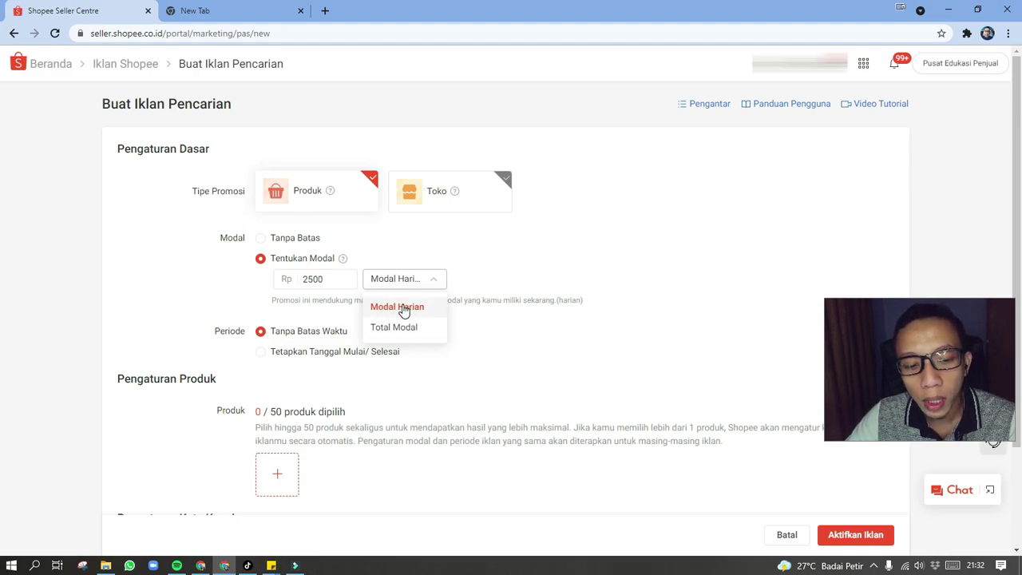
left_click_drag(331, 282, 295, 286)
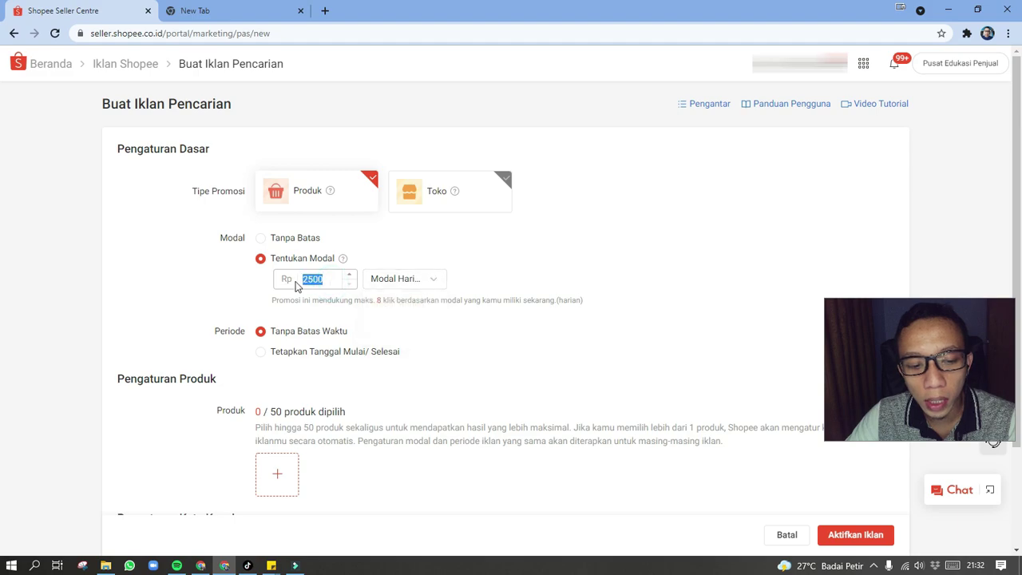
left_click(408, 280)
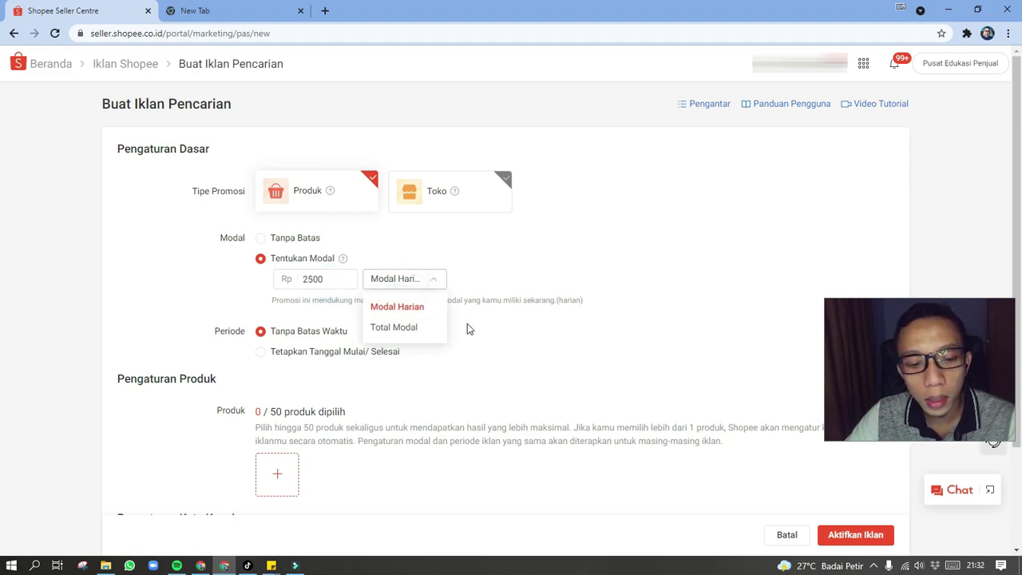
left_click(369, 307)
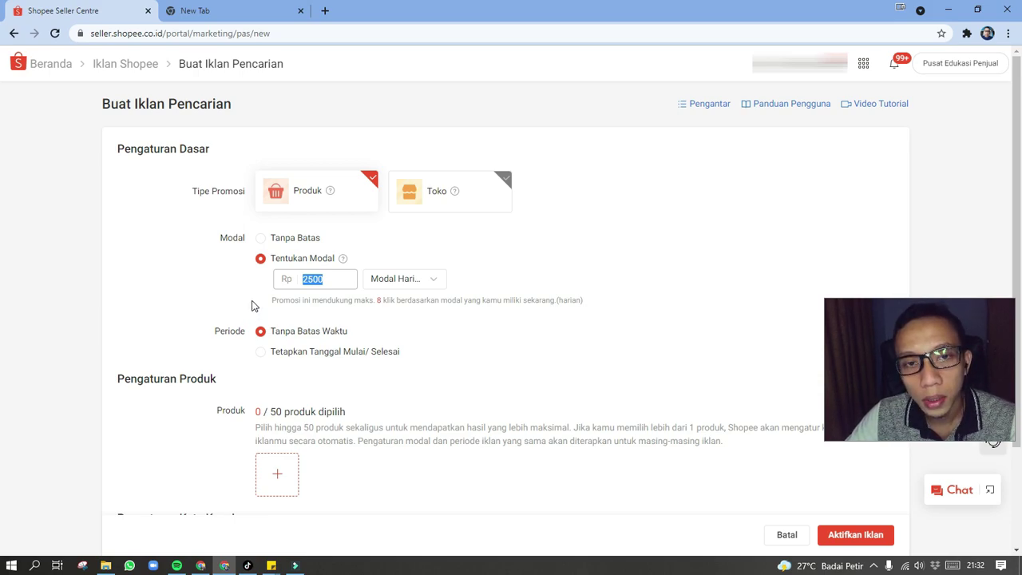
left_click(414, 265)
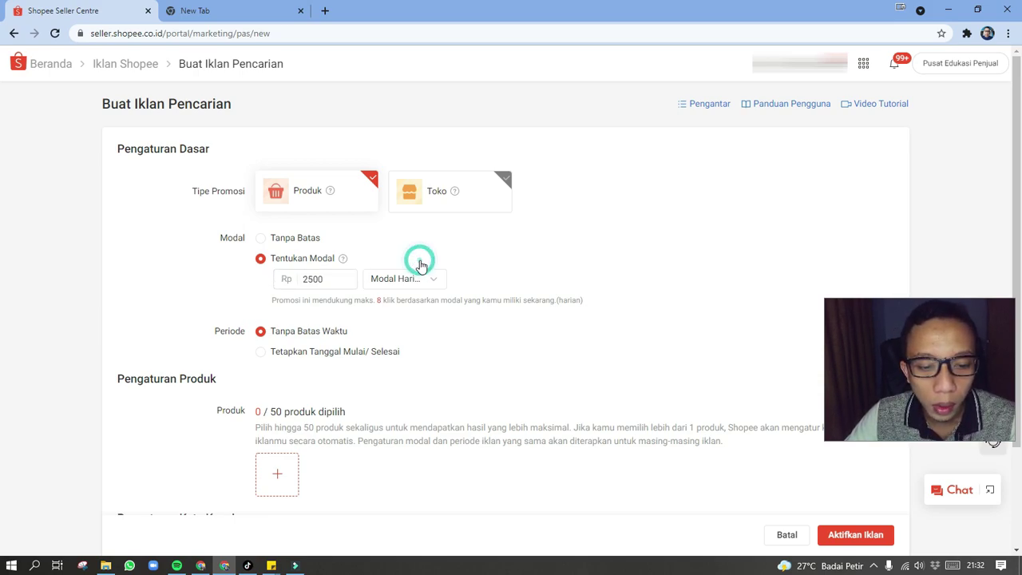
left_click(395, 283)
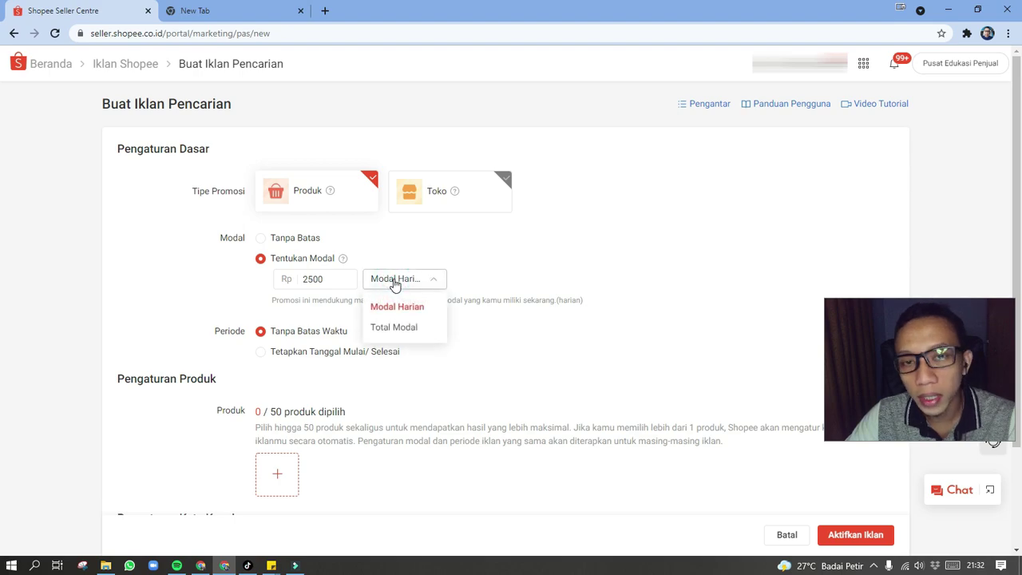
double_click(327, 279)
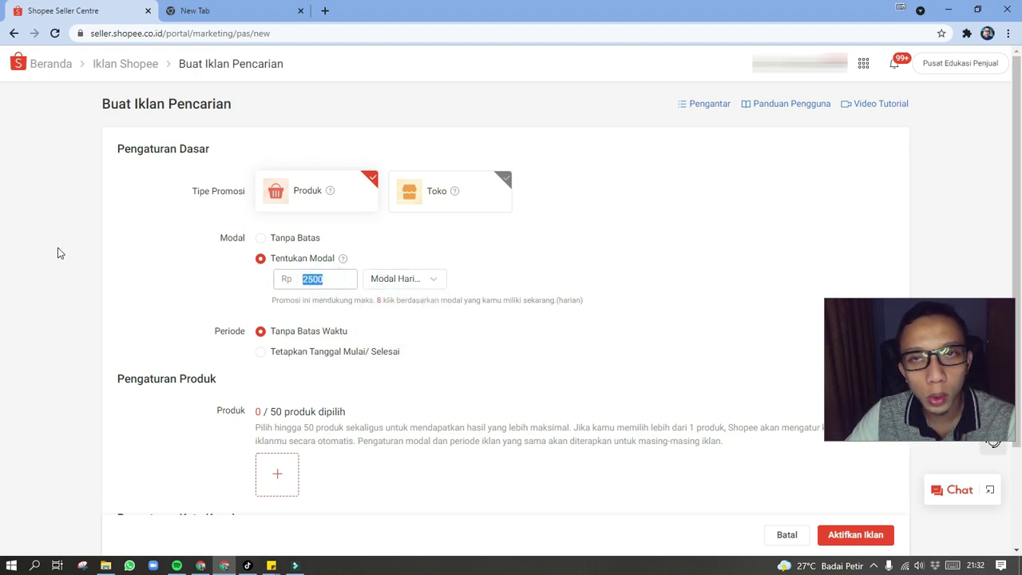
type("5000")
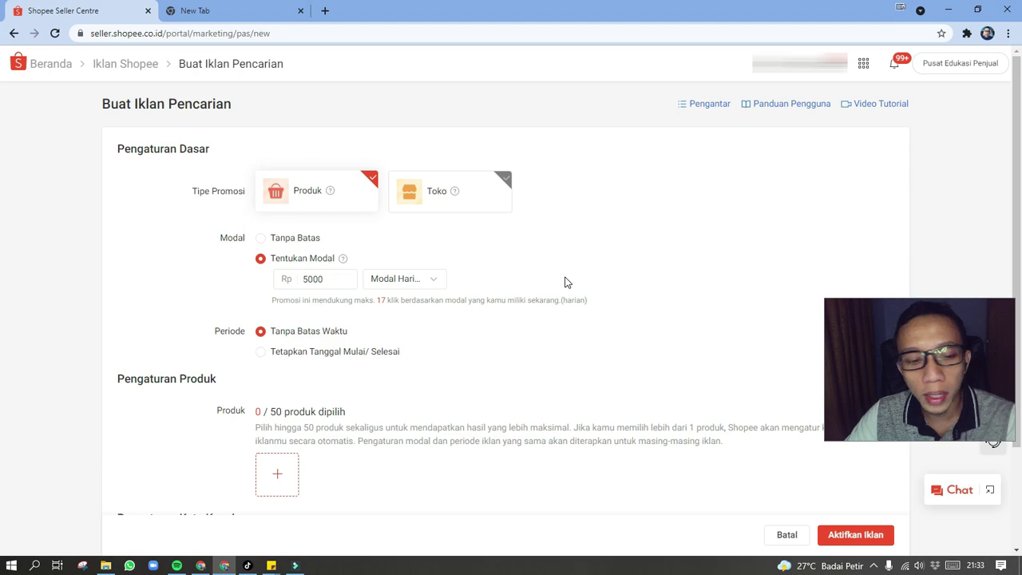
scroll(272, 343, "down", 1)
scroll(271, 319, "up", 1)
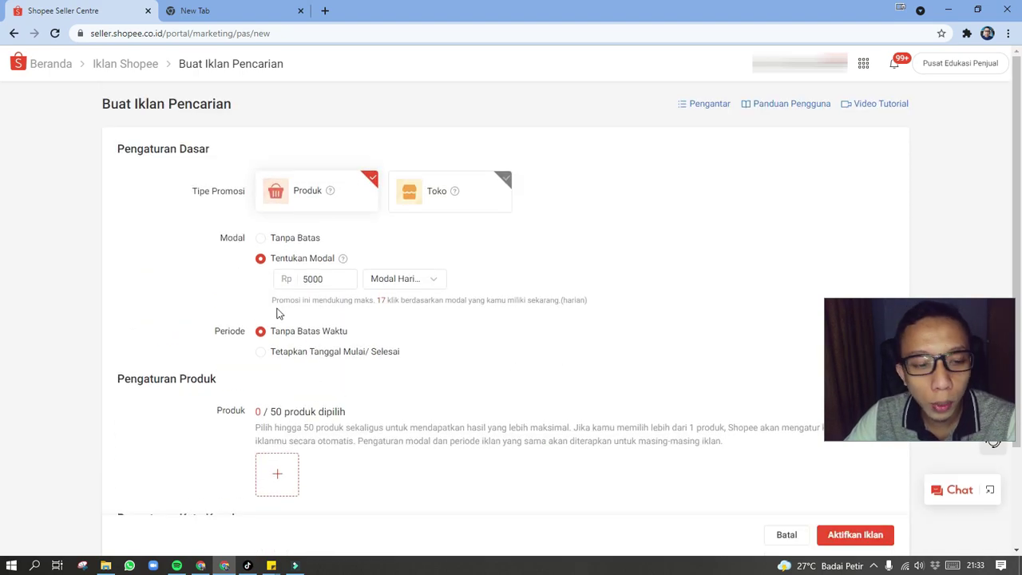
- Try the start and end date option for the ad period and return it to Tanpa Batas Waktu
scroll(326, 345, "down", 2)
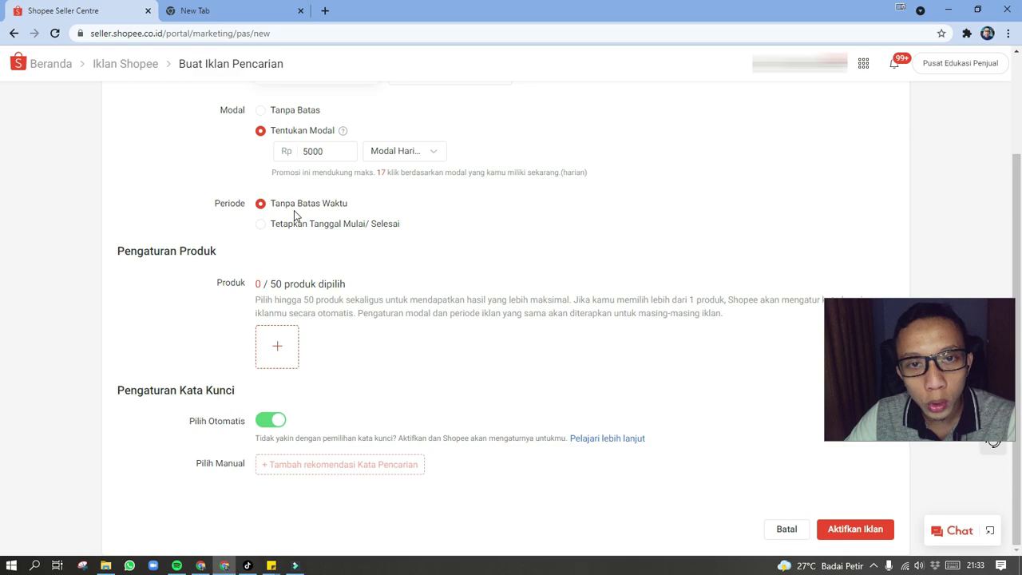
left_click(306, 229)
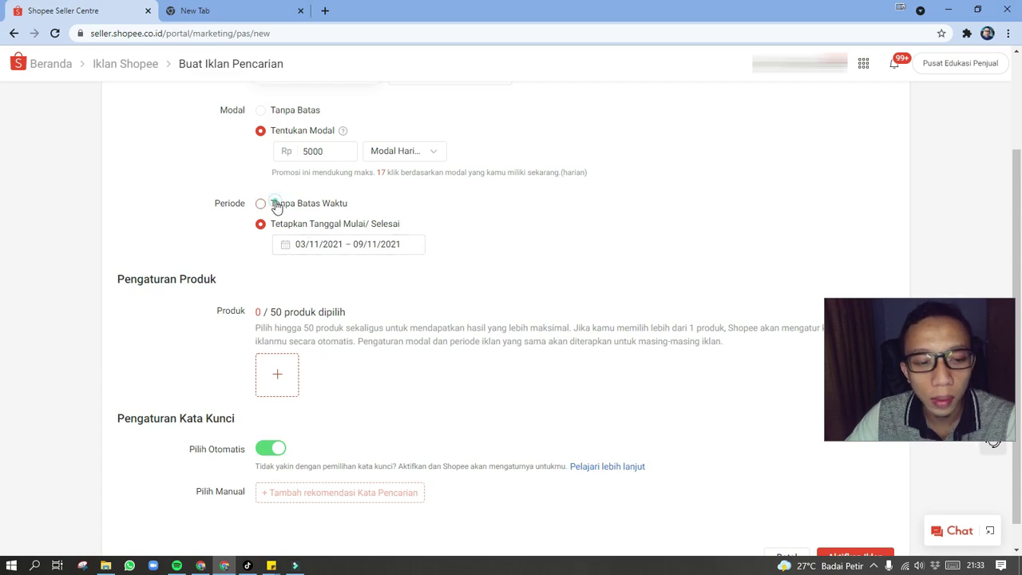
left_click(306, 207)
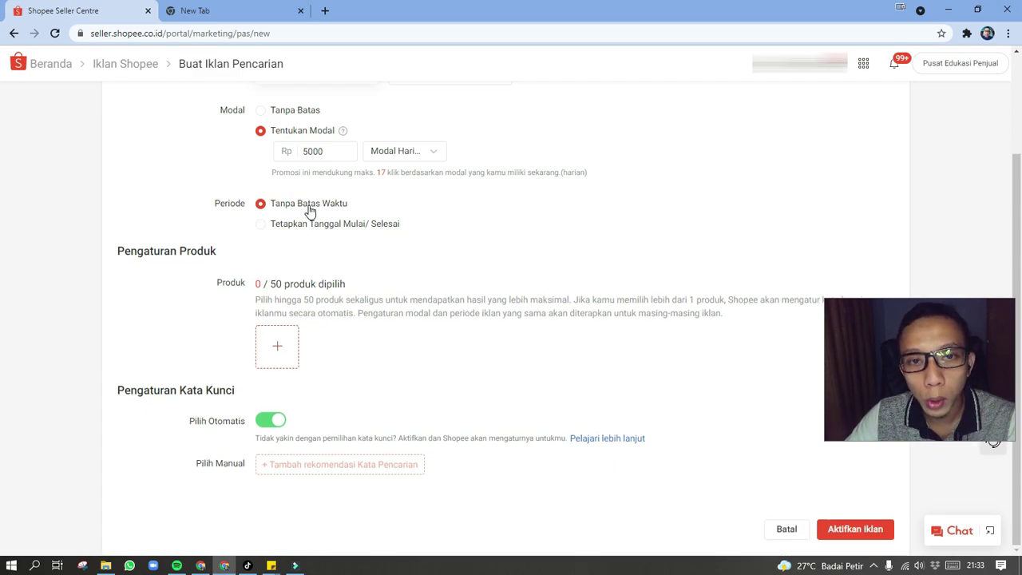
left_click(511, 247)
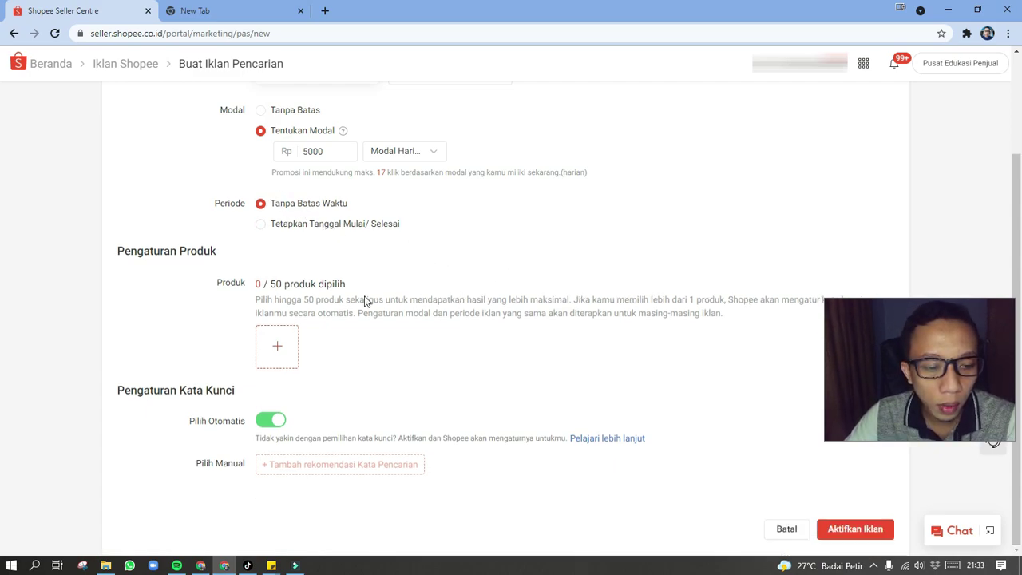
- Find the product by the name "laci" and add the Kotak Pembatas Sekat Laci Meja product to the ad
left_click(275, 347)
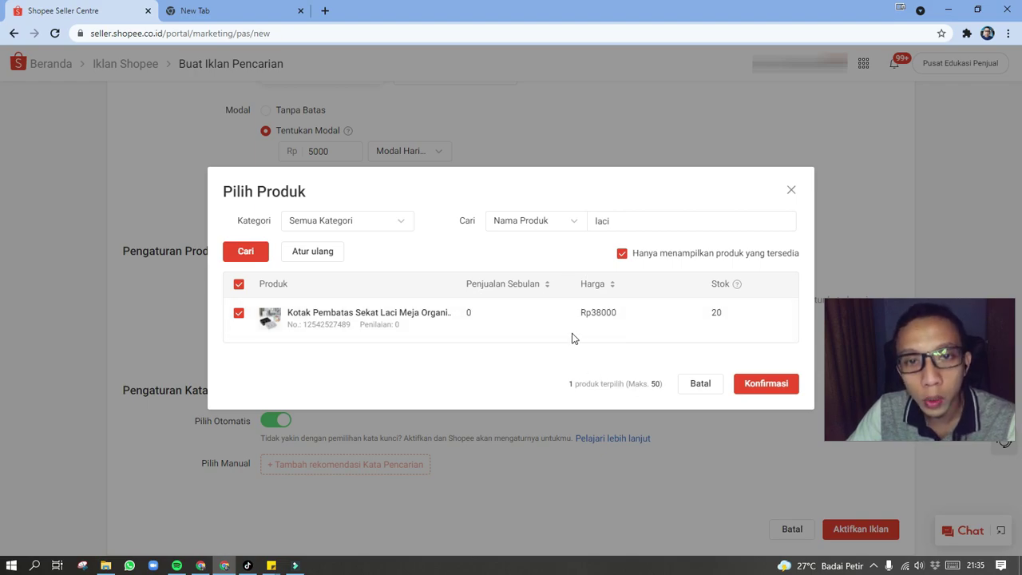
left_click(765, 385)
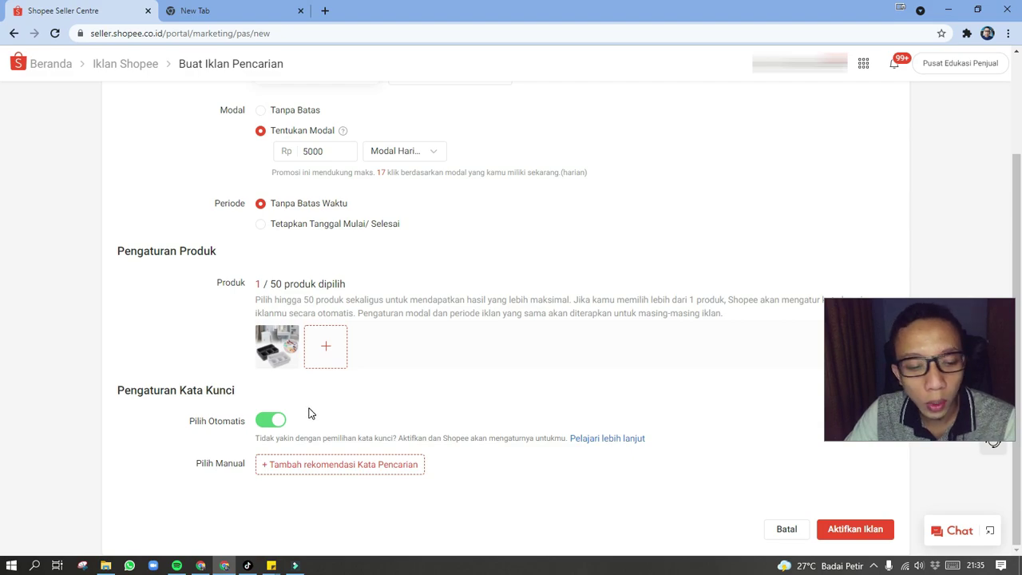
- Turn off automatic keyword selection and add the recommended search keywords manually
left_click(266, 418)
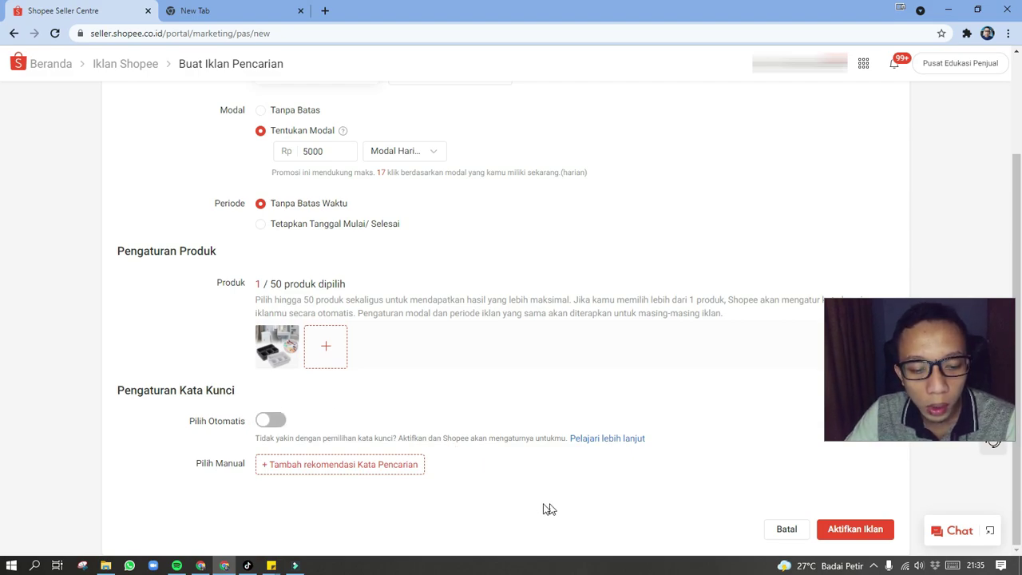
left_click(347, 470)
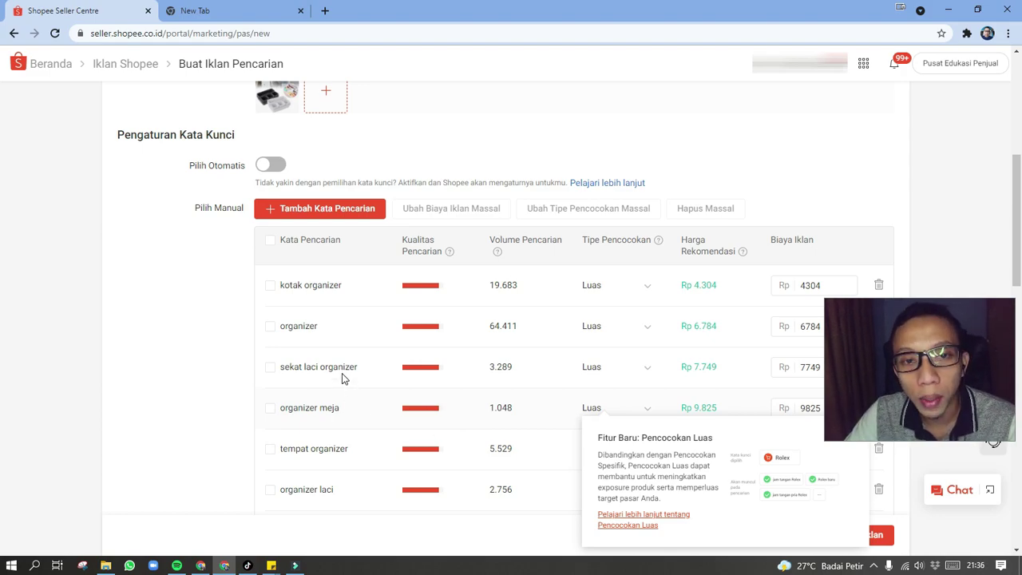
- Examine the recommended keywords with their quality, search volume and recommended prices
scroll(401, 356, "down", 3)
scroll(401, 356, "up", 2)
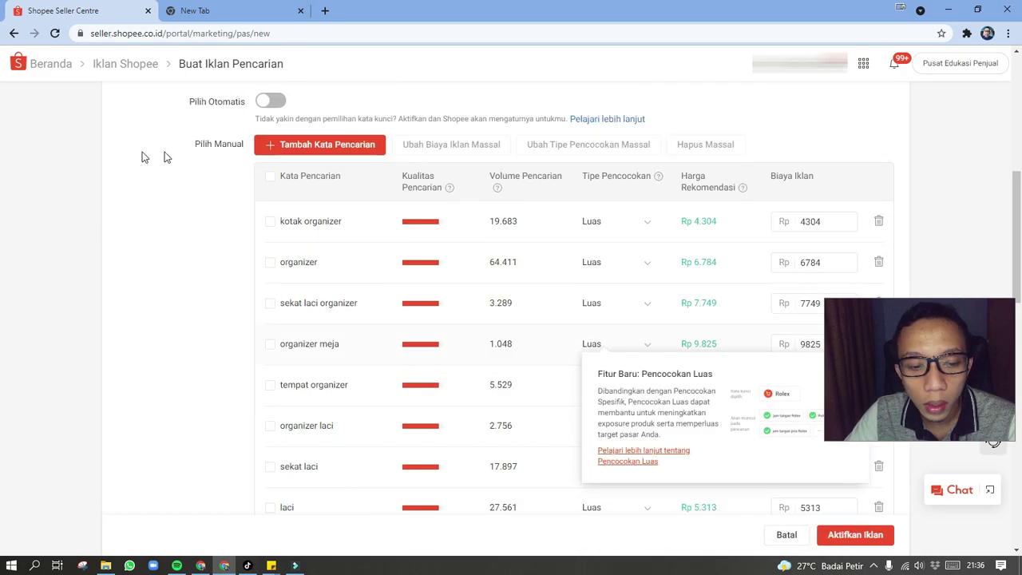
scroll(370, 271, "down", 6)
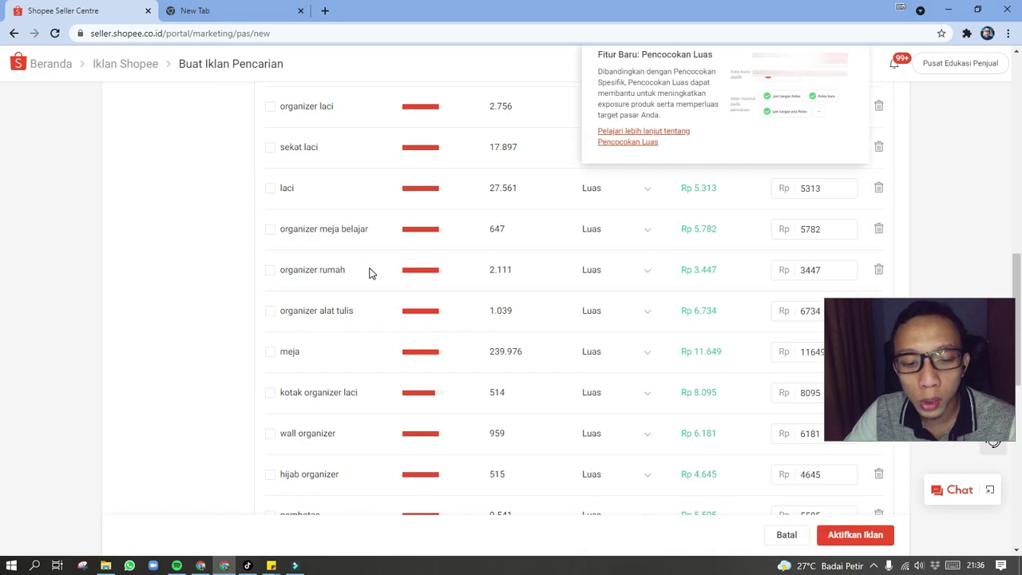
scroll(477, 347, "up", 5)
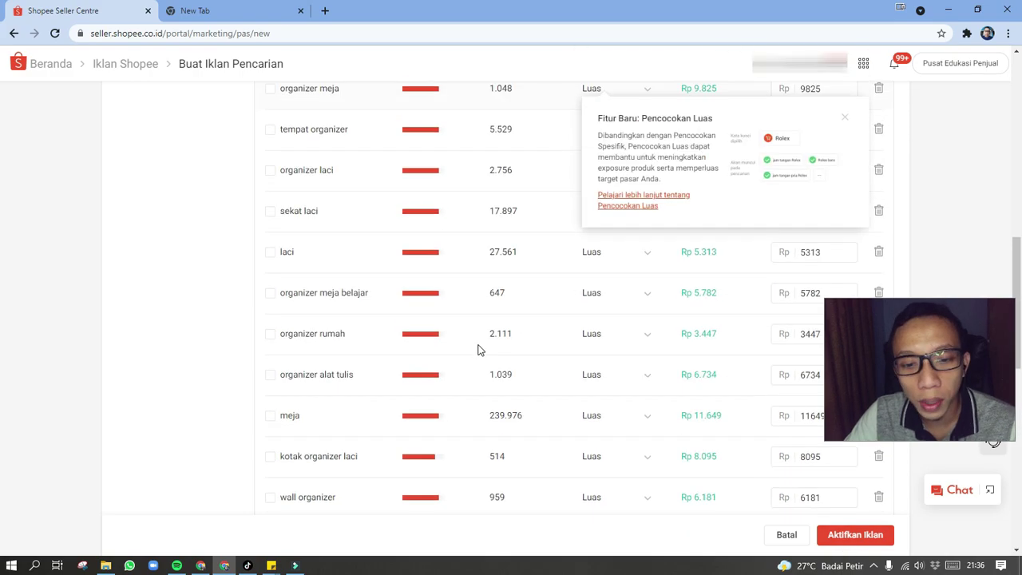
scroll(809, 189, "up", 1)
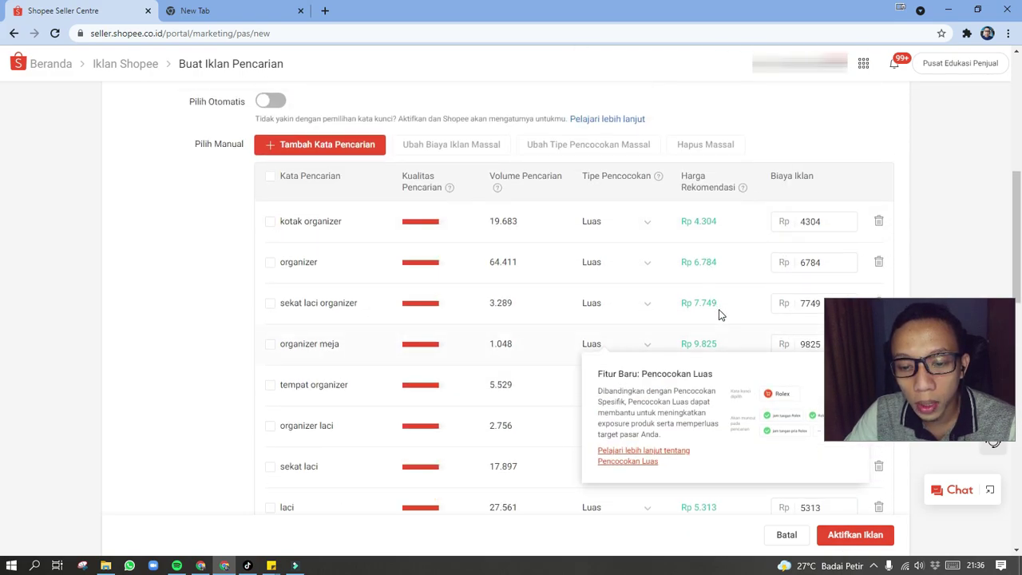
scroll(719, 314, "down", 4)
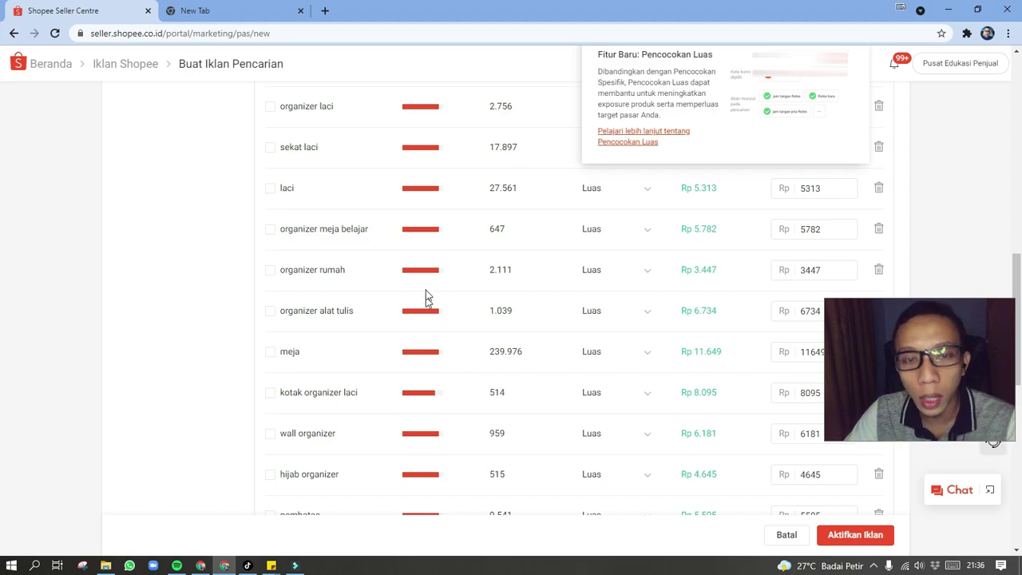
scroll(423, 255, "up", 4)
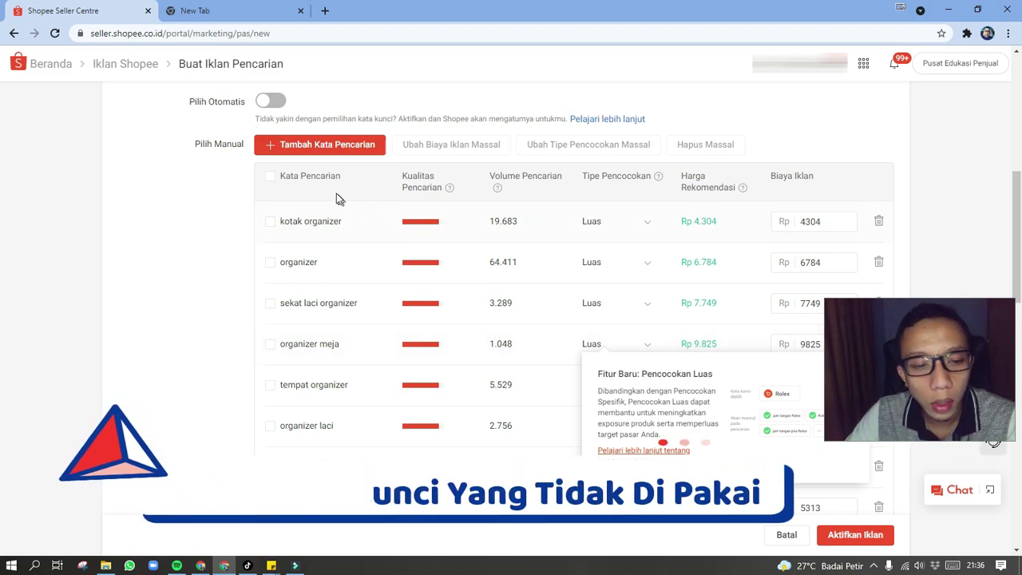
- Select all search keywords in the manual list, then exclude "kotak organizer" from the selection
left_click(270, 178)
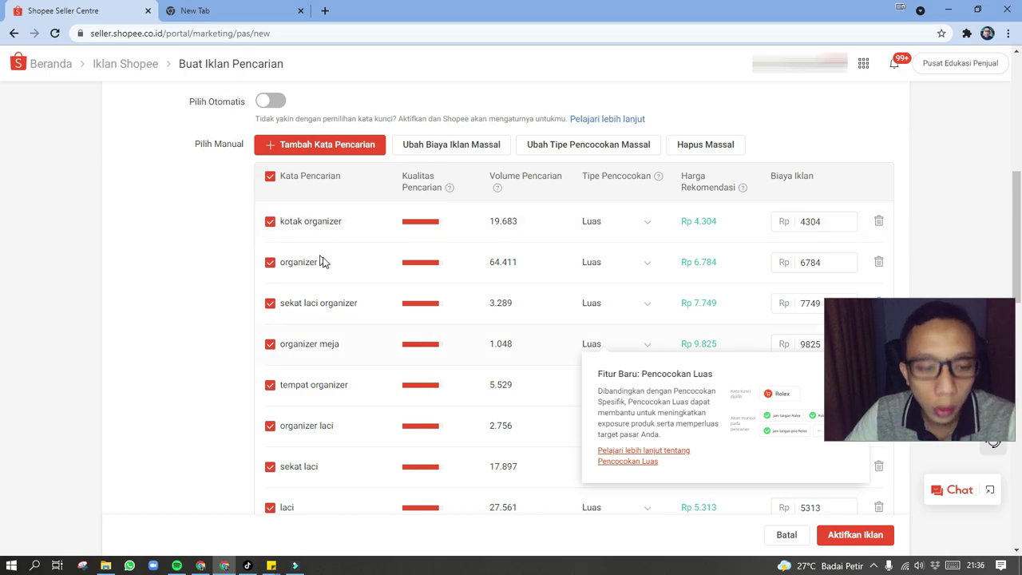
left_click(270, 221)
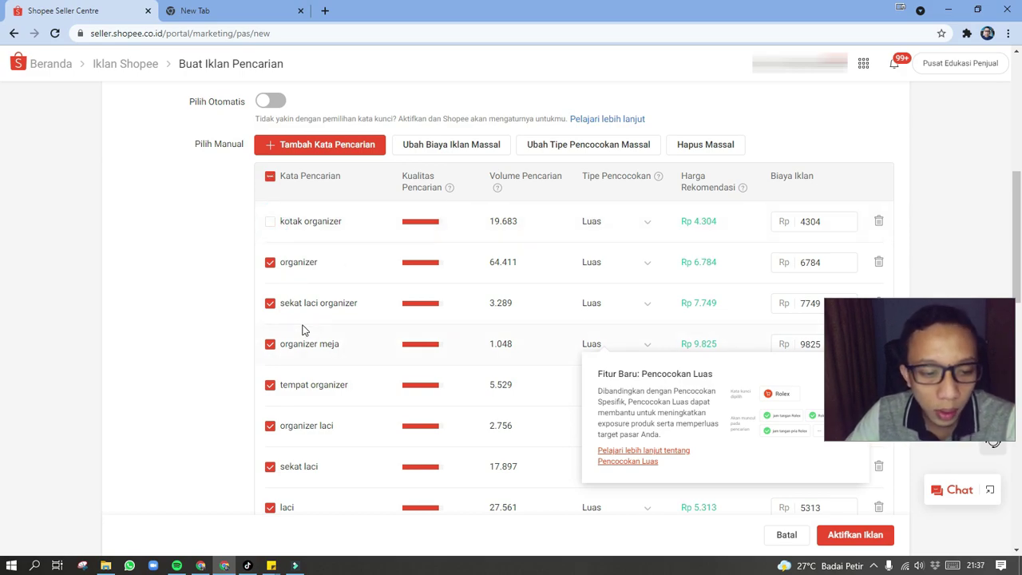
scroll(306, 329, "up", 5)
scroll(315, 303, "down", 3)
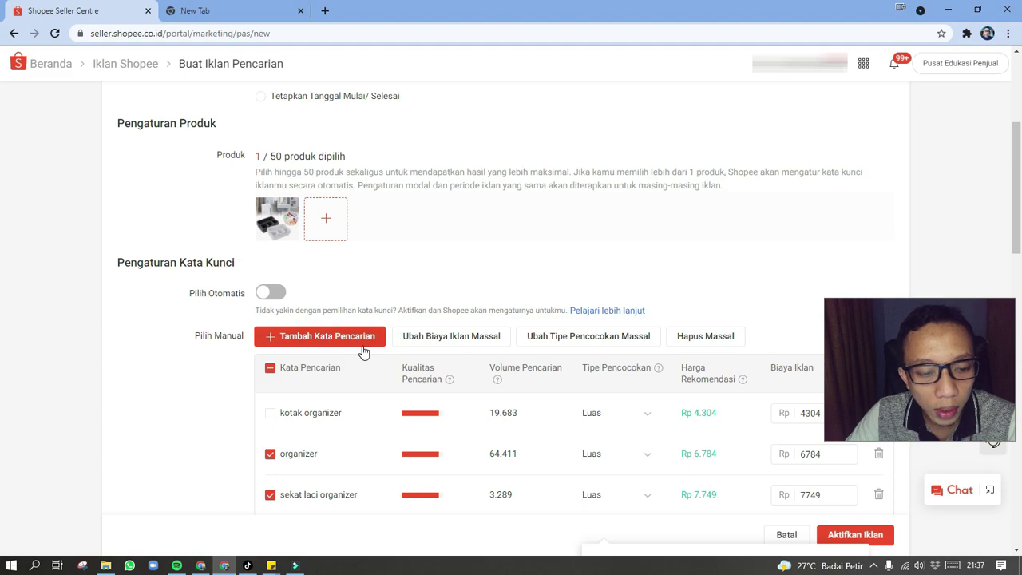
scroll(363, 351, "down", 2)
scroll(361, 346, "down", 3)
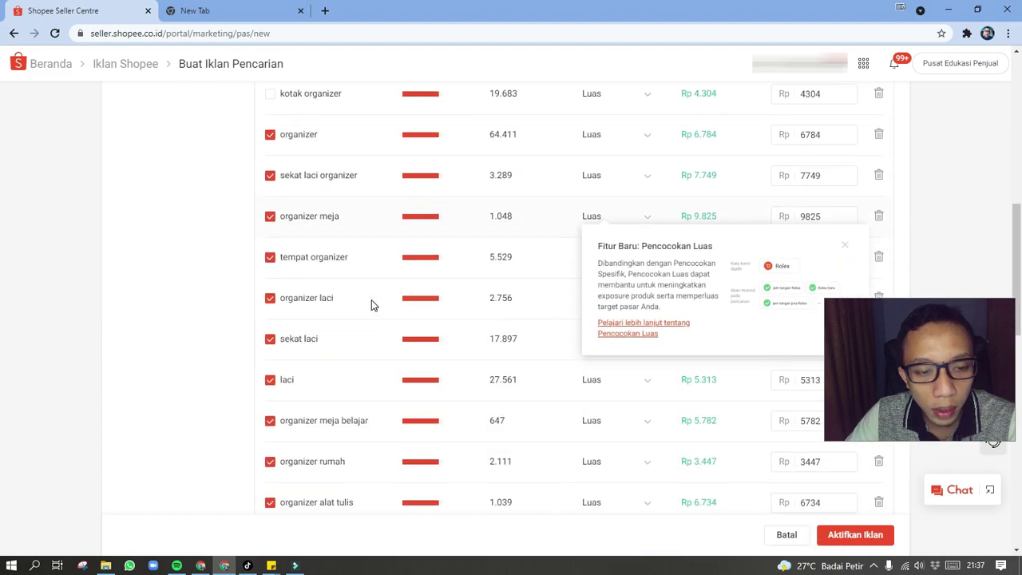
scroll(371, 305, "up", 2)
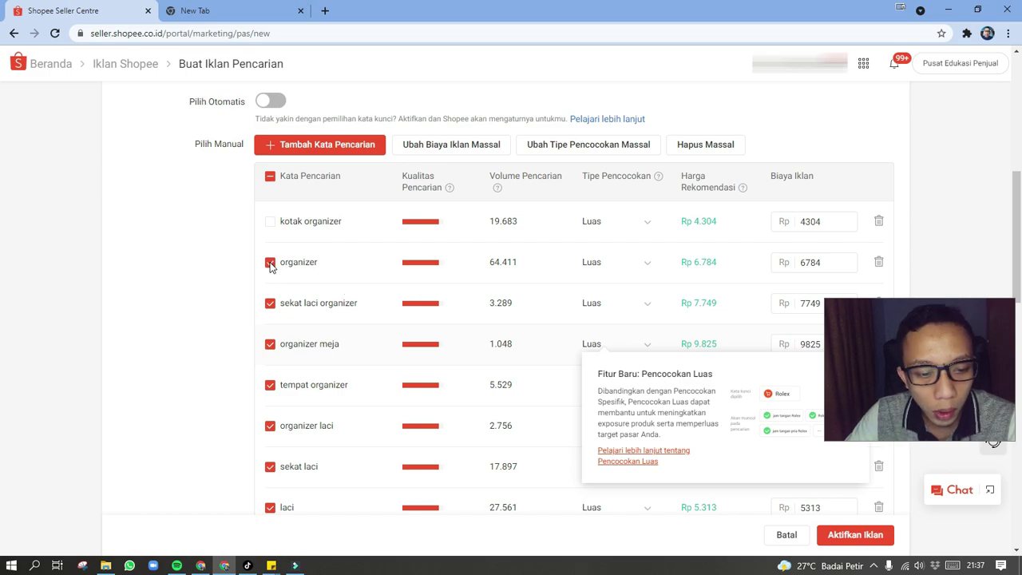
scroll(295, 289, "down", 2)
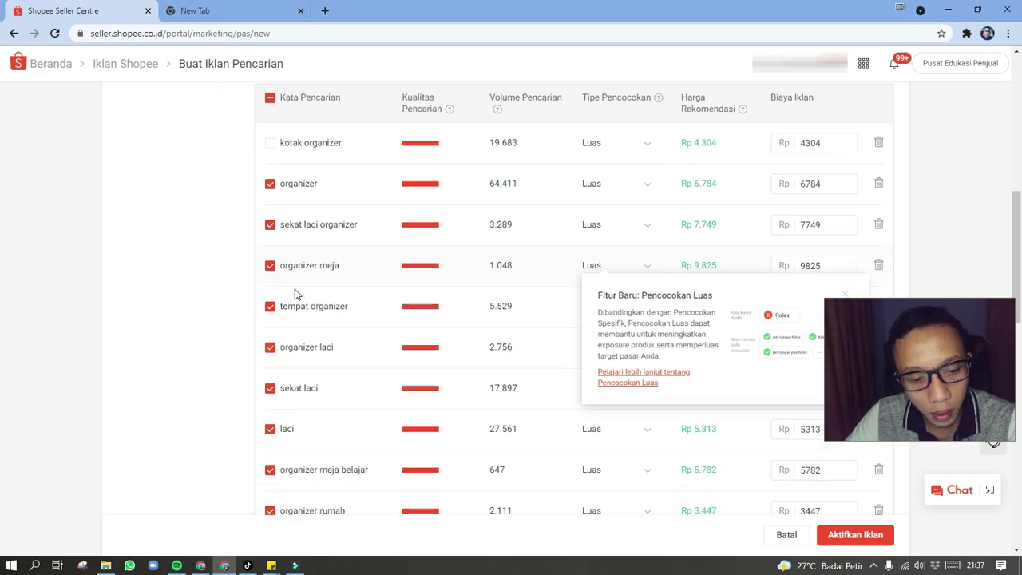
- Exclude the keywords "organizer meja", "tempat organizer" and "organizer laci" from the selection
left_click(271, 176)
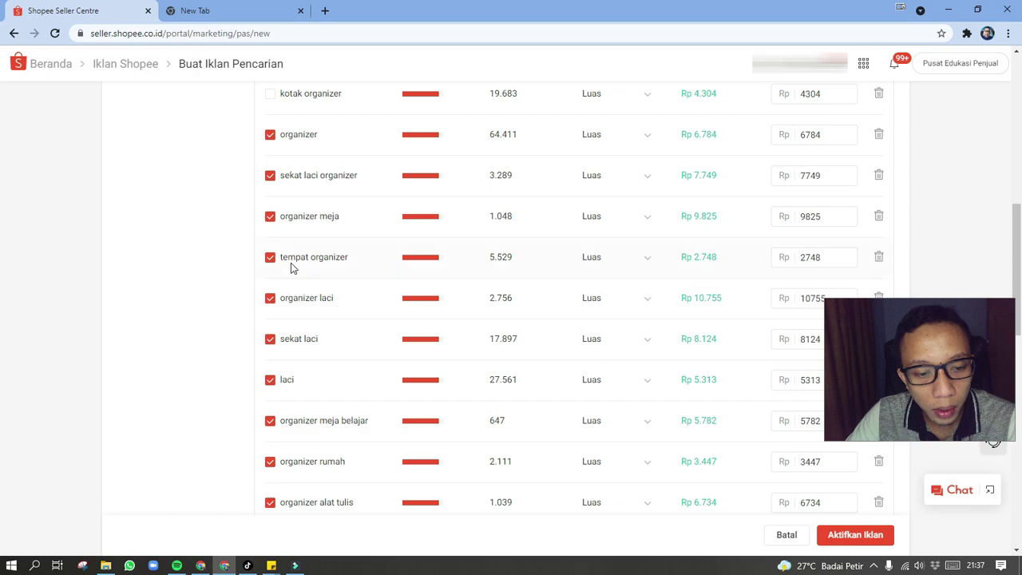
left_click(270, 216)
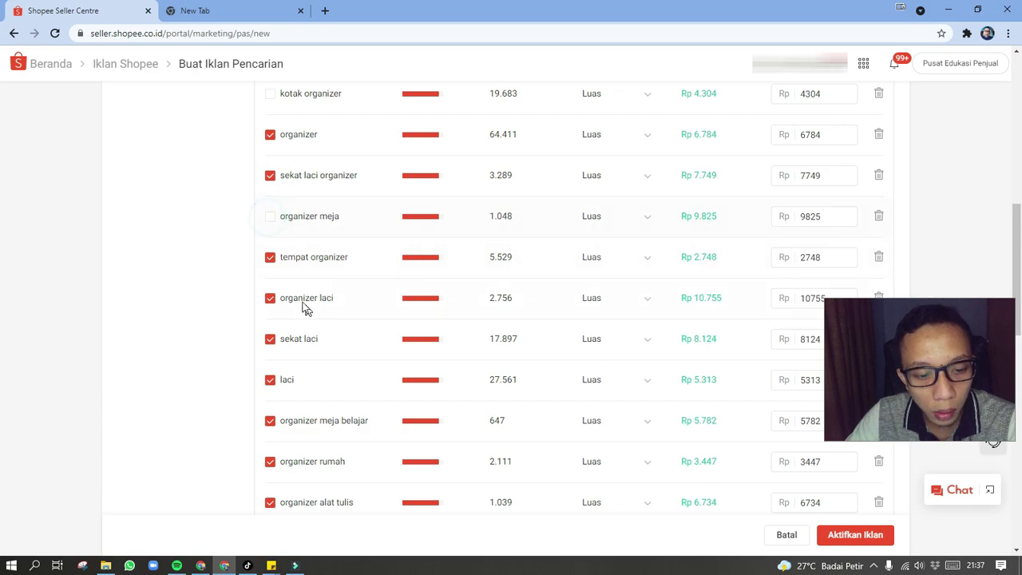
scroll(273, 242, "down", 1)
left_click(270, 194)
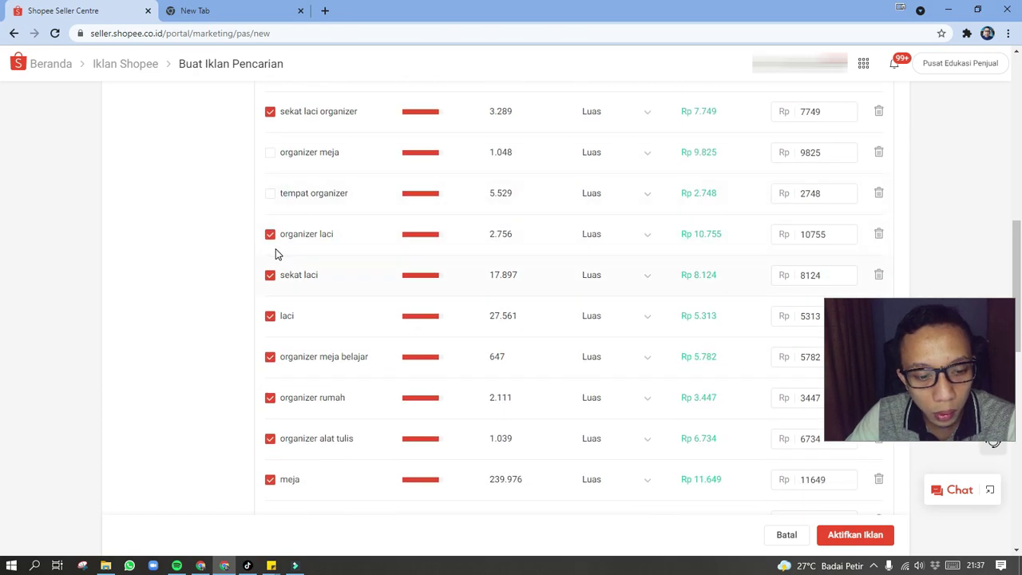
left_click(270, 238)
- Exclude the keywords "organizer meja belajar", "organizer alat tulis" and "kotak organizer laci" from the selection
scroll(312, 341, "down", 2)
scroll(308, 270, "up", 2)
scroll(307, 271, "down", 2)
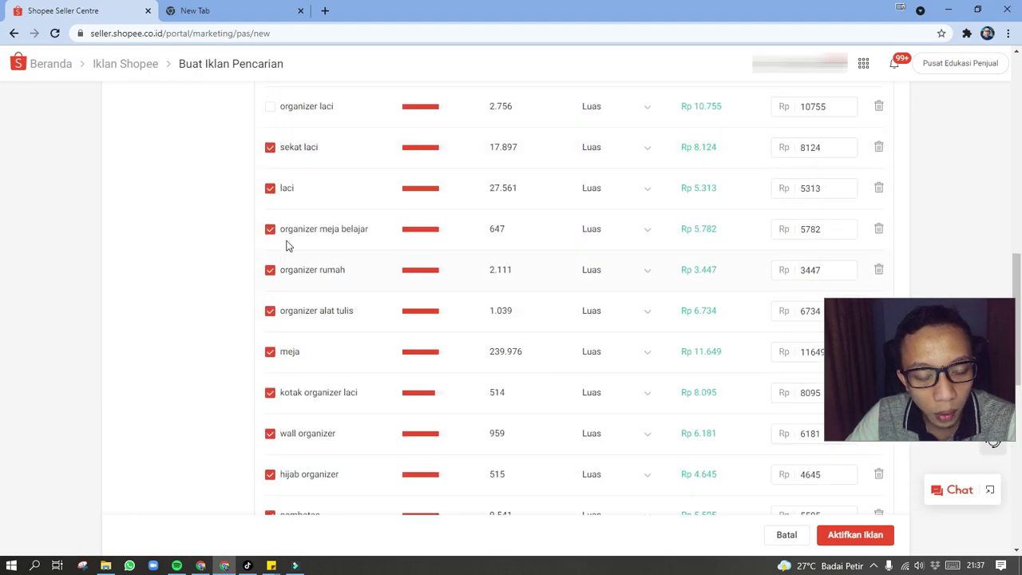
scroll(315, 320, "down", 2)
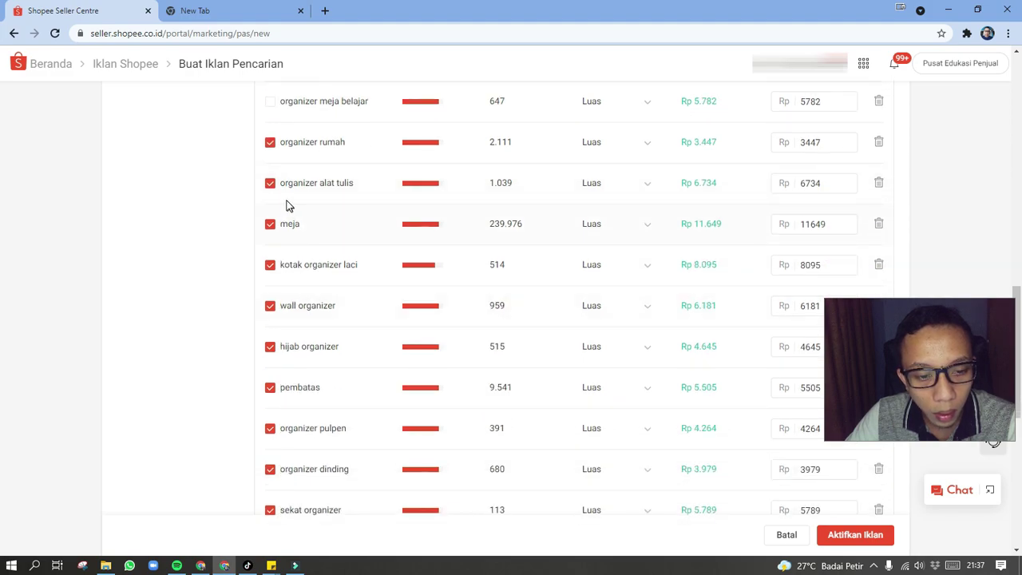
left_click(270, 183)
scroll(274, 302, "down", 1)
left_click(270, 200)
- Exclude "organizer laci kotak…", "kotak organizer make up", "organizer laci meja" and "kotak penyimpanan meja…" at the end of the list from the selection
scroll(296, 301, "down", 3)
scroll(308, 325, "down", 2)
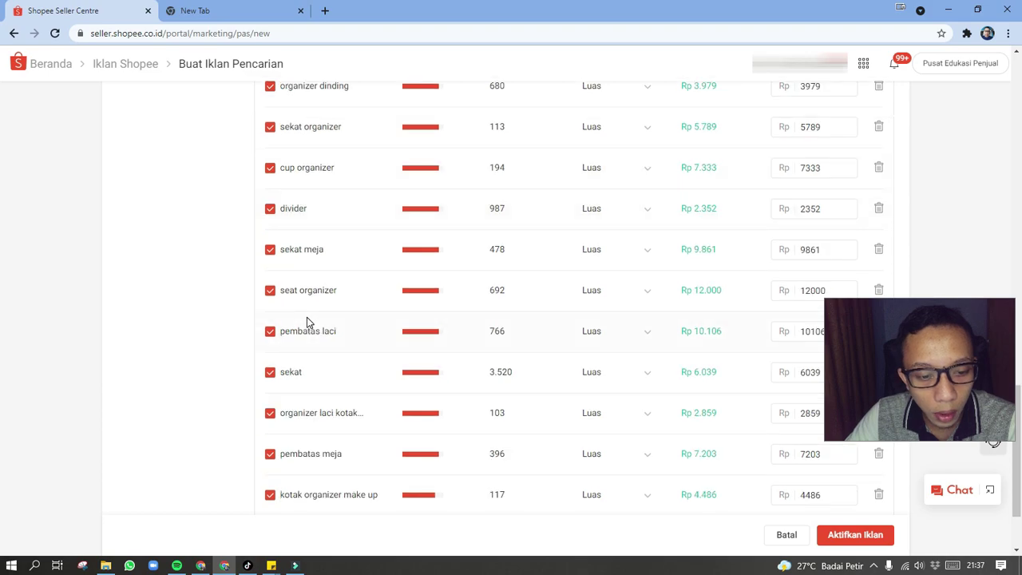
scroll(309, 324, "down", 2)
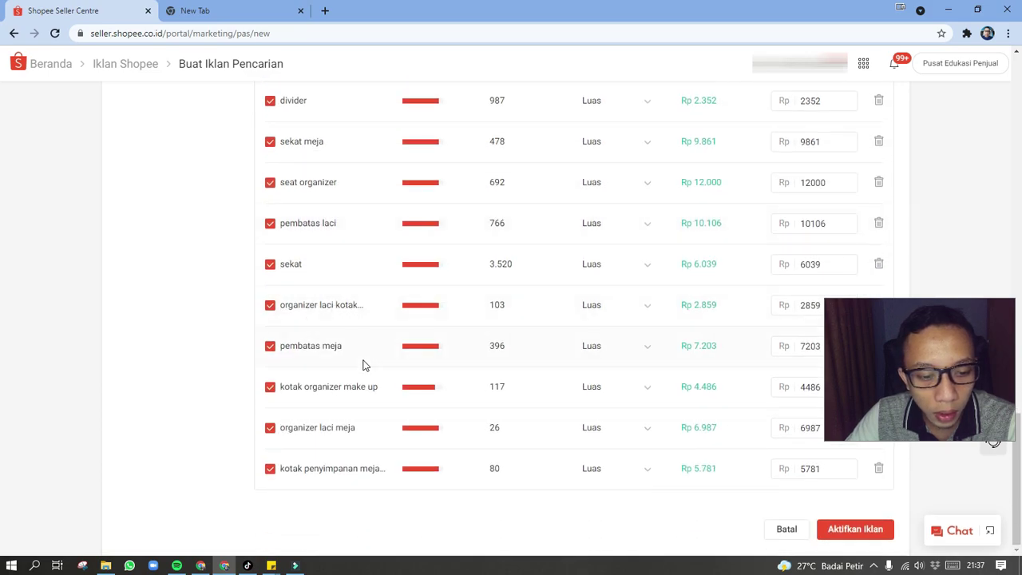
left_click(270, 306)
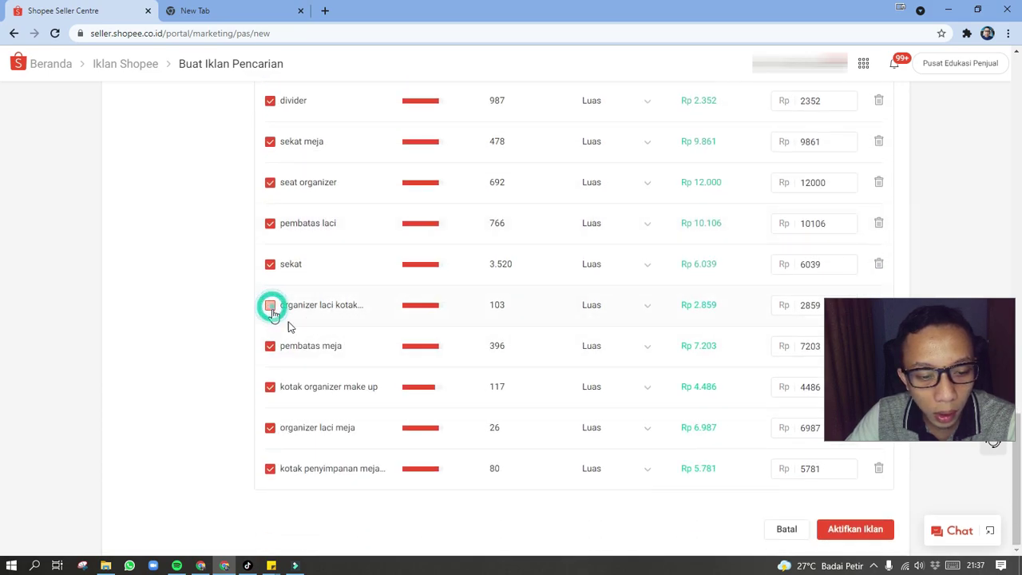
left_click(270, 388)
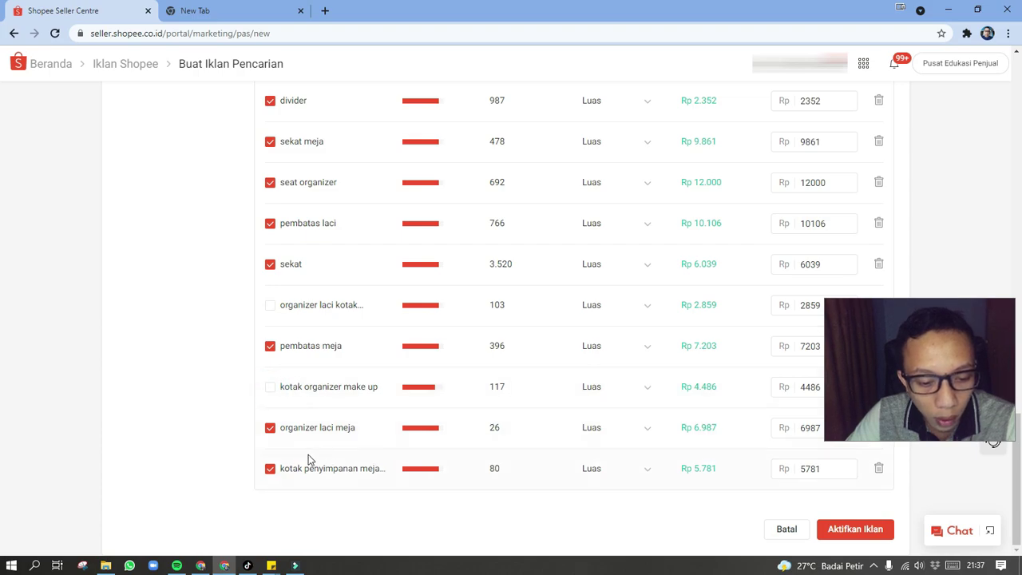
left_click(270, 428)
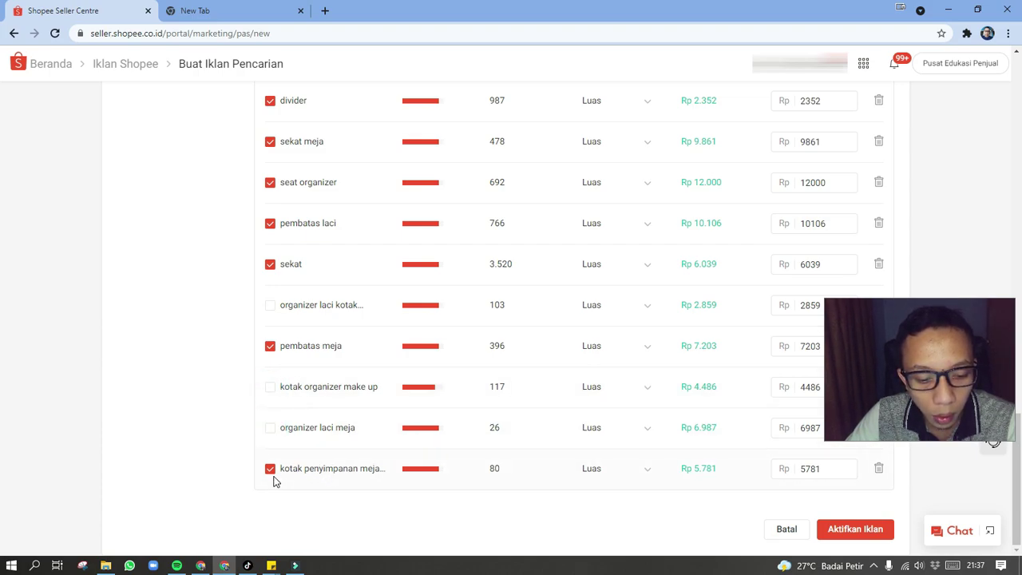
left_click(270, 469)
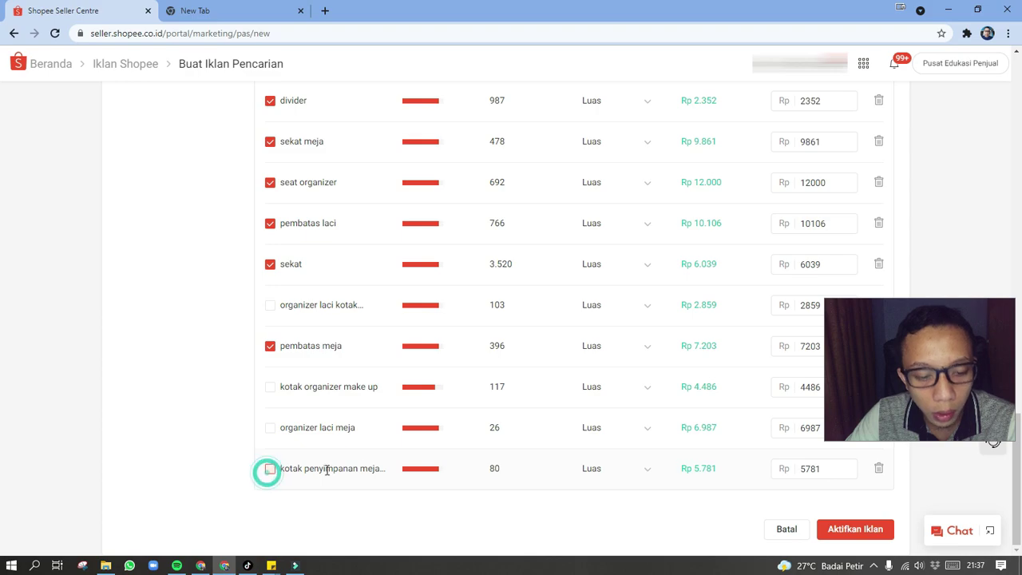
- Bulk delete all keywords that are still selected in the list
scroll(438, 444, "up", 10)
scroll(400, 425, "up", 1)
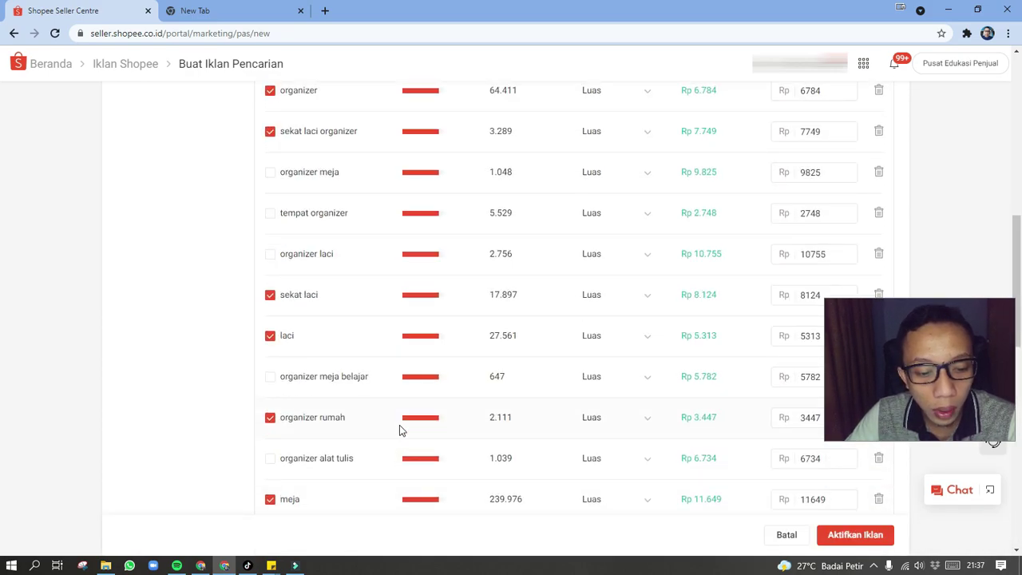
scroll(400, 424, "up", 2)
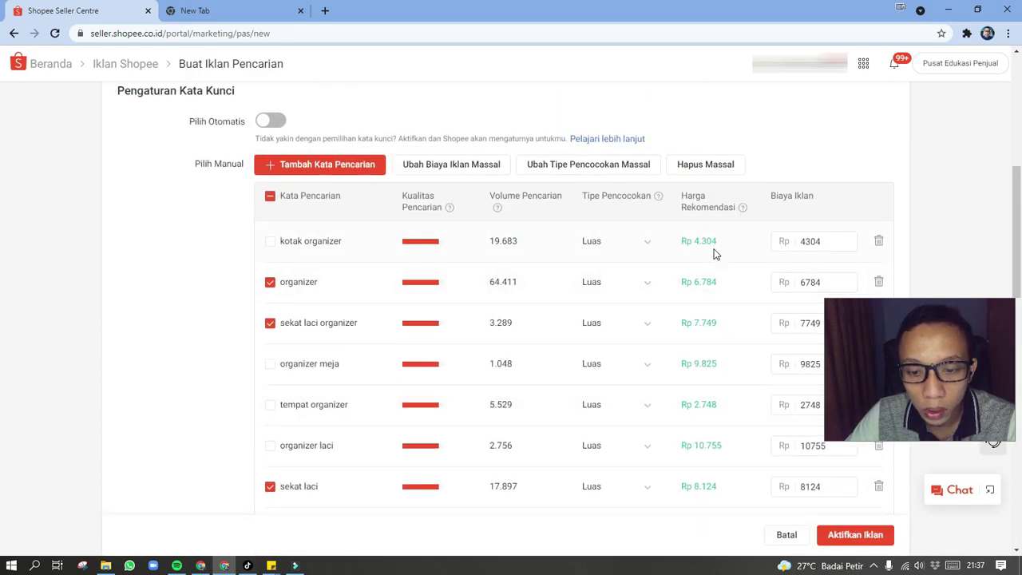
left_click(708, 165)
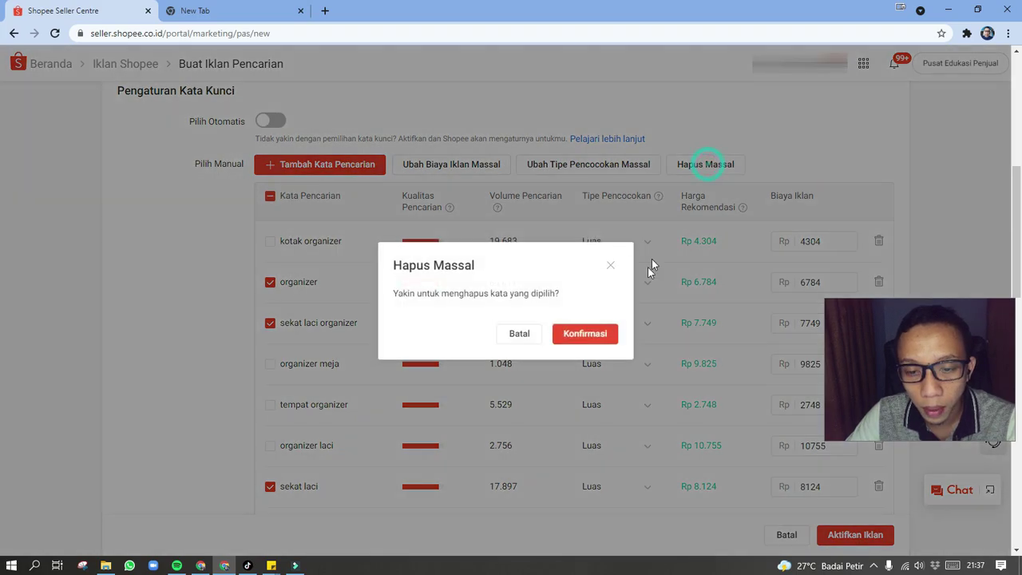
left_click(585, 334)
- Select all remaining keywords and set their ad cost in bulk to Rp 200
scroll(468, 370, "up", 2)
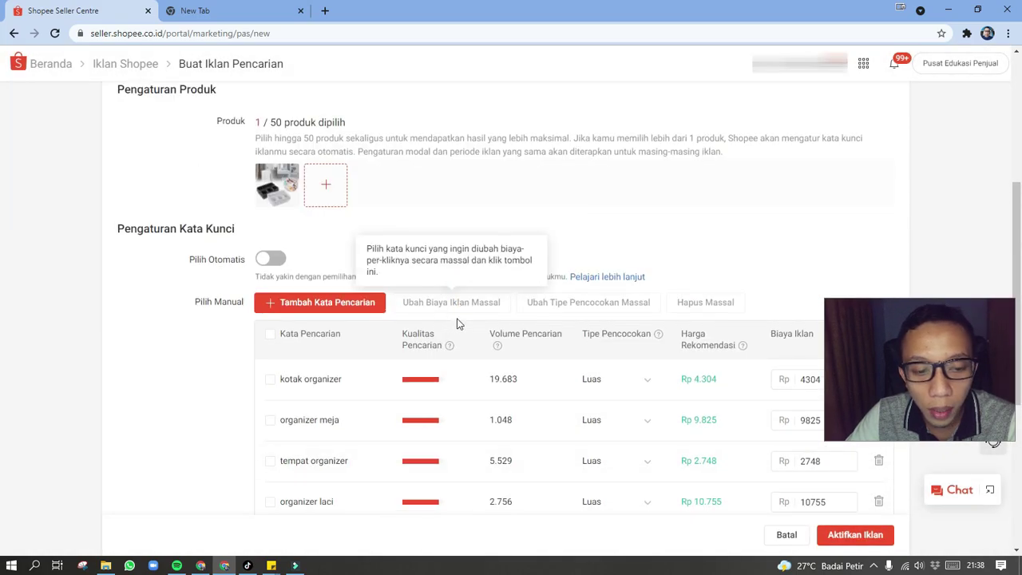
scroll(459, 317, "down", 6)
scroll(452, 327, "up", 2)
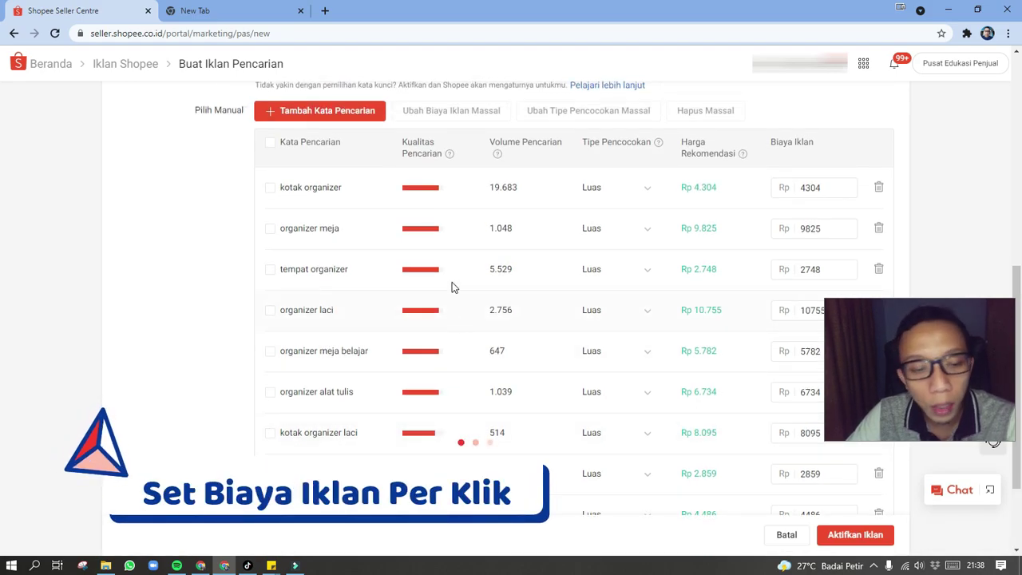
scroll(447, 300, "up", 3)
left_click(271, 335)
left_click(465, 303)
left_click(335, 317)
left_click(651, 317)
type("200")
left_click(648, 401)
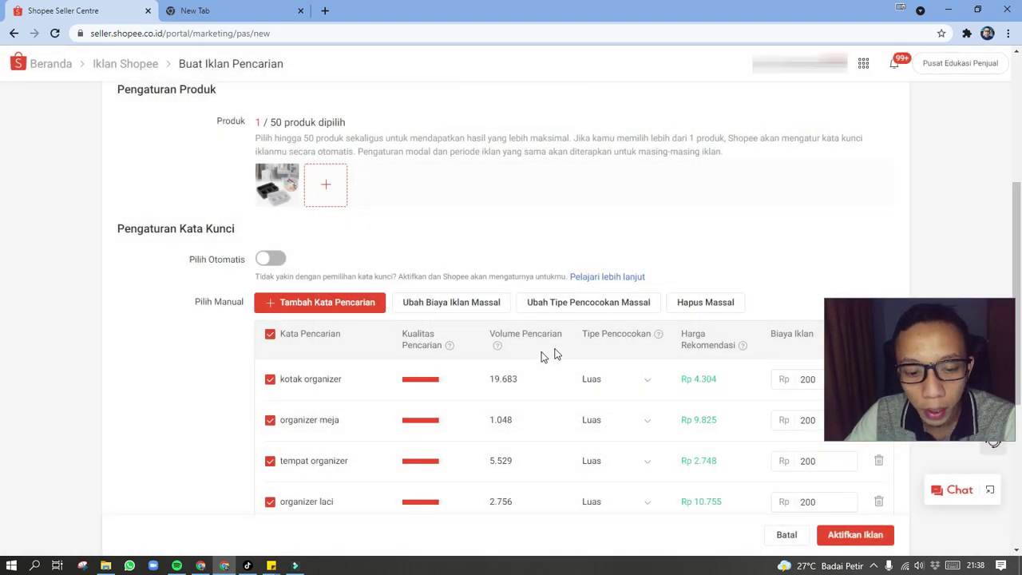
- Check the keyword costs, then search for "sekat laci makeup" among the additional search keywords
scroll(541, 357, "down", 3)
scroll(675, 292, "up", 1)
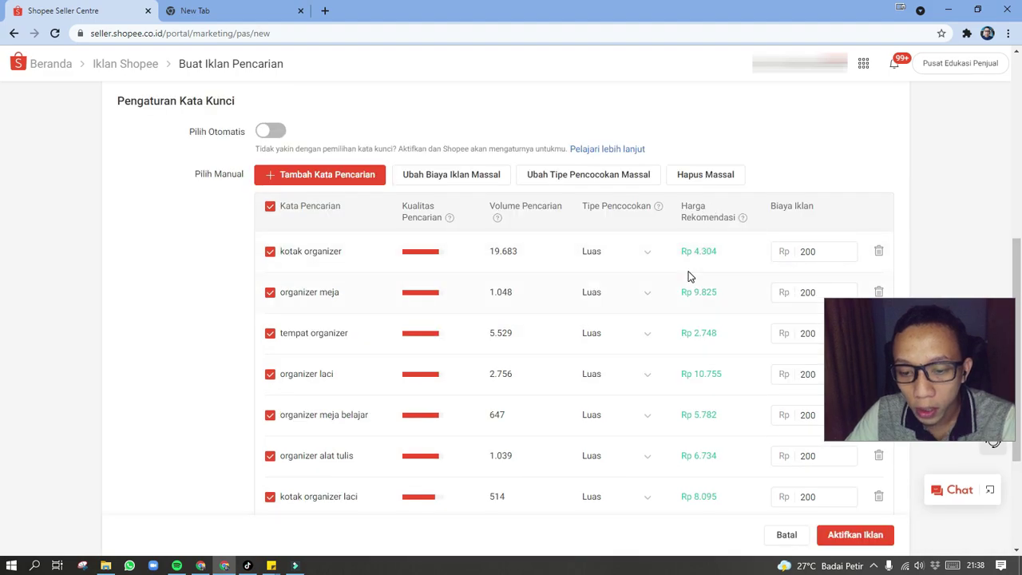
scroll(791, 352, "down", 3)
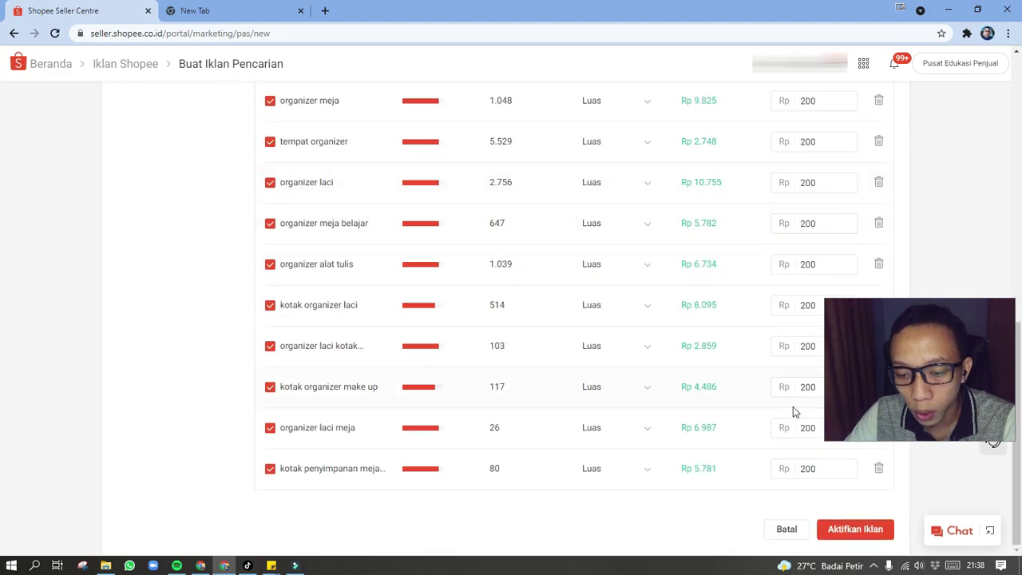
scroll(622, 388, "up", 5)
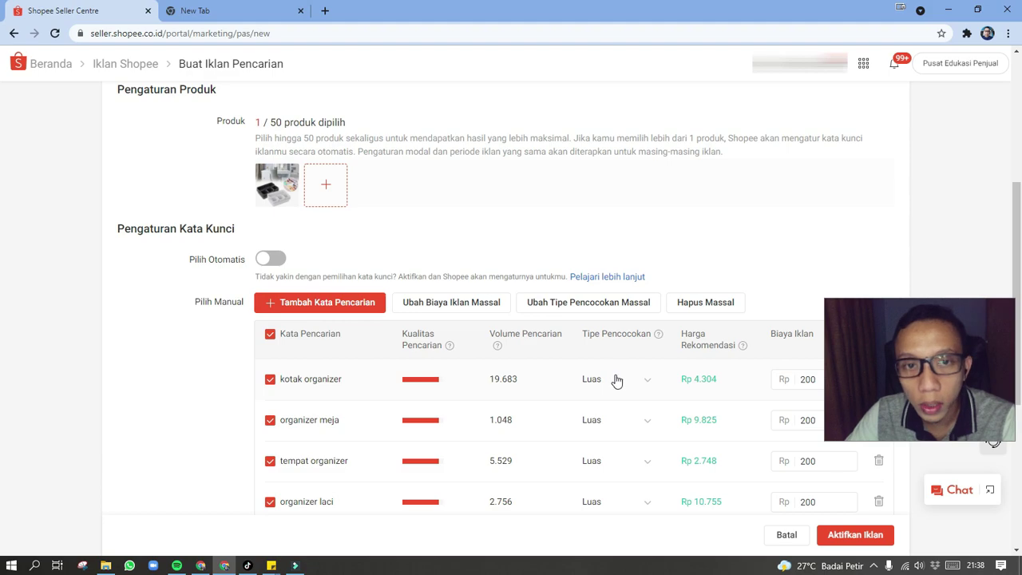
scroll(591, 368, "down", 3)
scroll(589, 363, "up", 2)
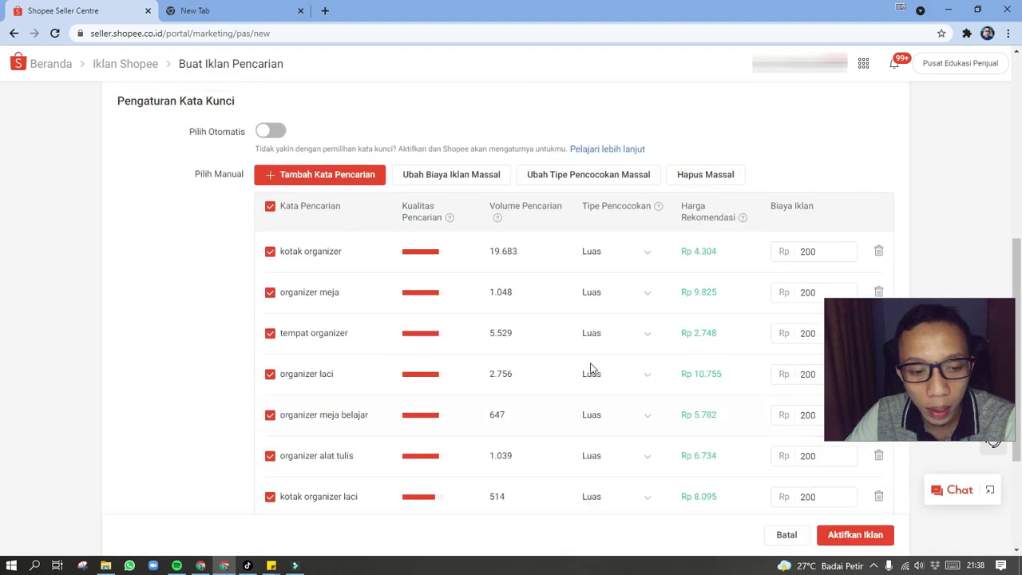
left_click(306, 234)
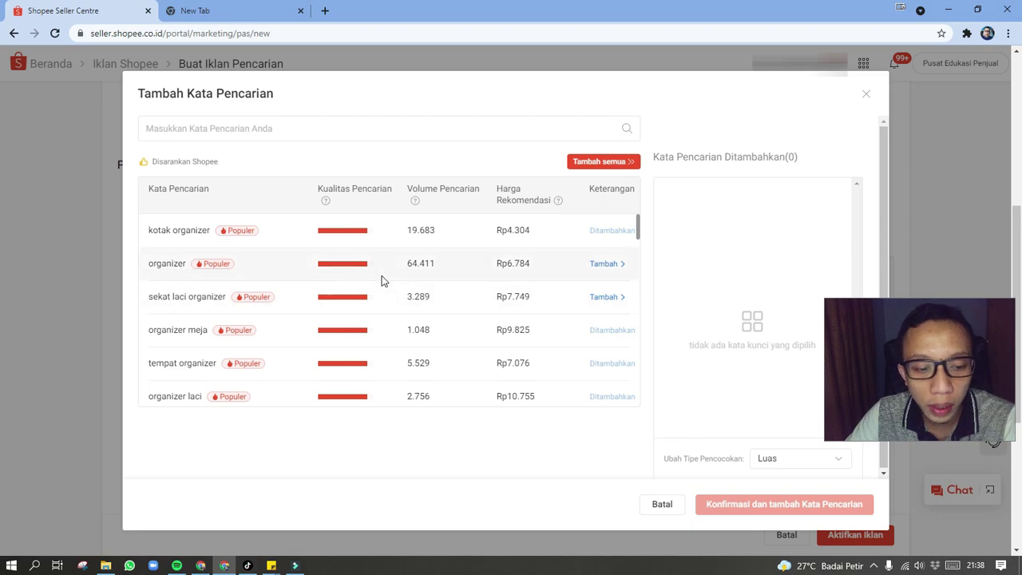
left_click(148, 134)
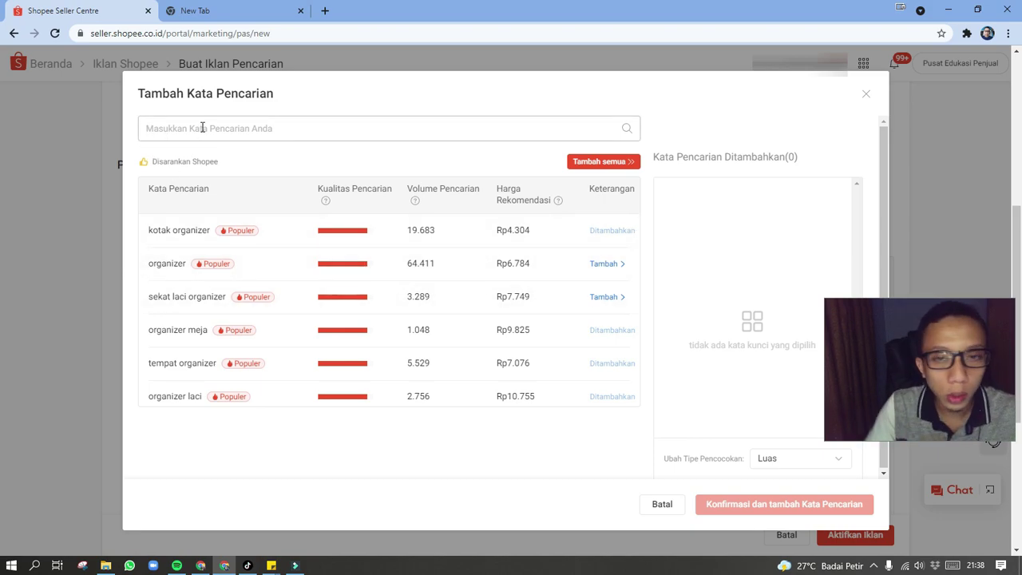
type("sekat laci makeup")
key("Return")
type("sekat laci make")
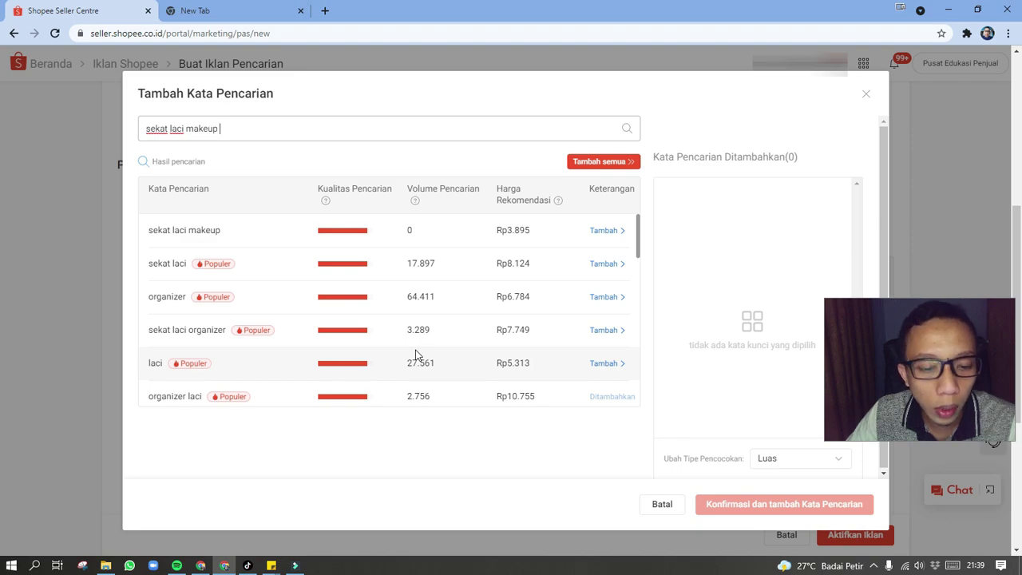
- Add the suggested keyword "sekat laci organizer" to the ad with an ad cost of Rp 200
left_click(603, 330)
double_click(811, 193)
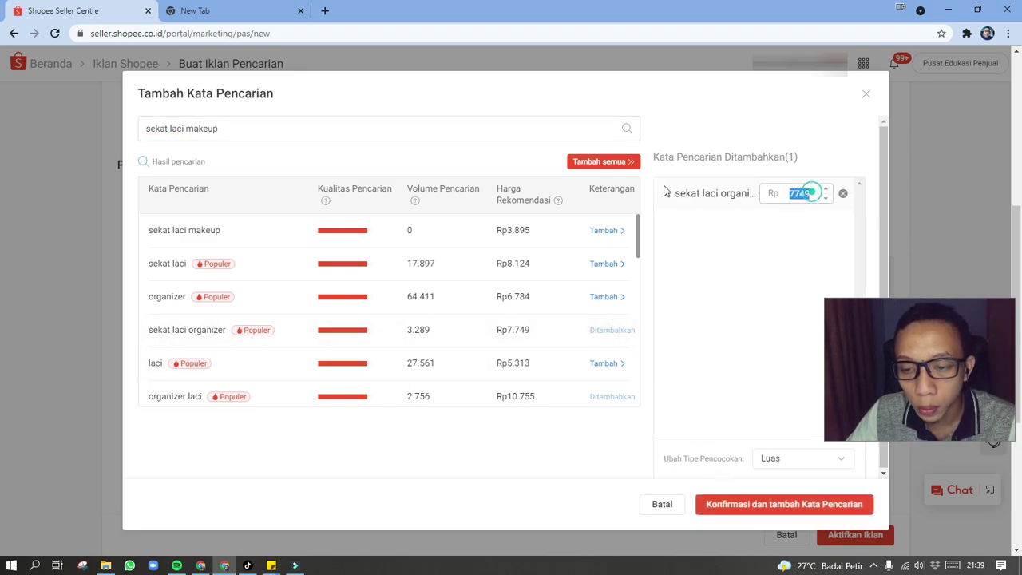
type("200")
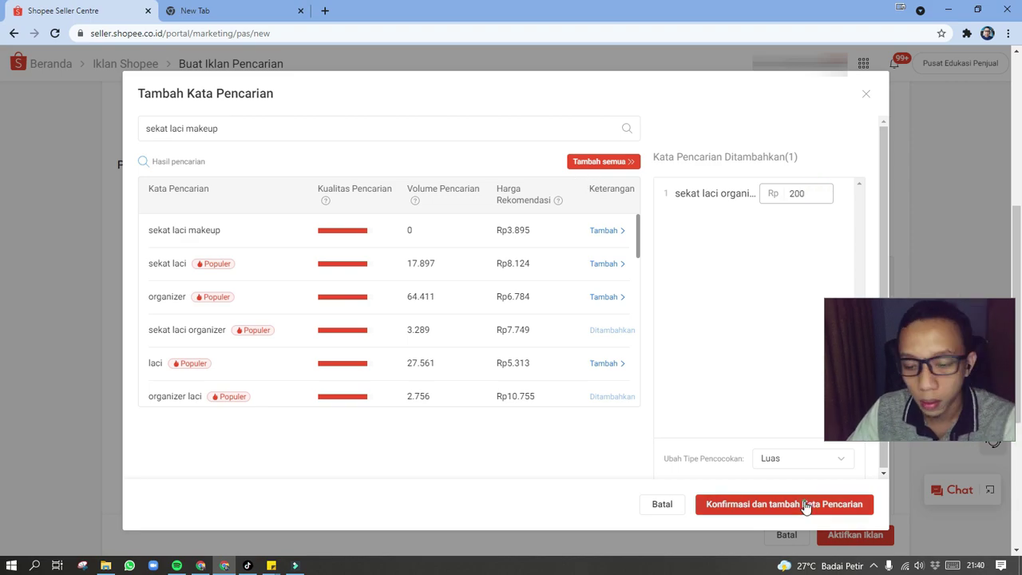
left_click(746, 504)
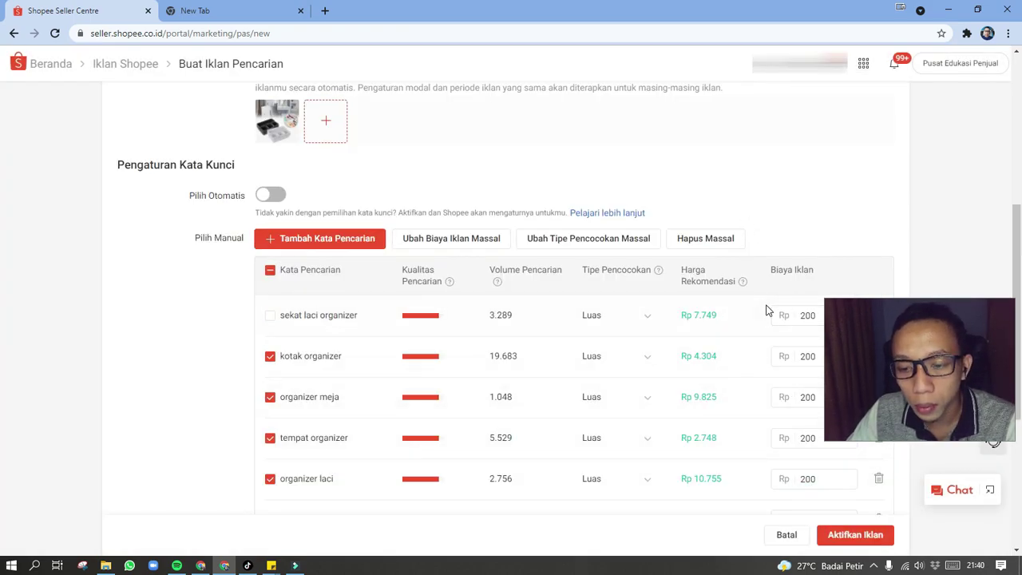
- Review the whole ad setup, from the budget and period settings down to the end of the keyword list
scroll(588, 338, "up", 5)
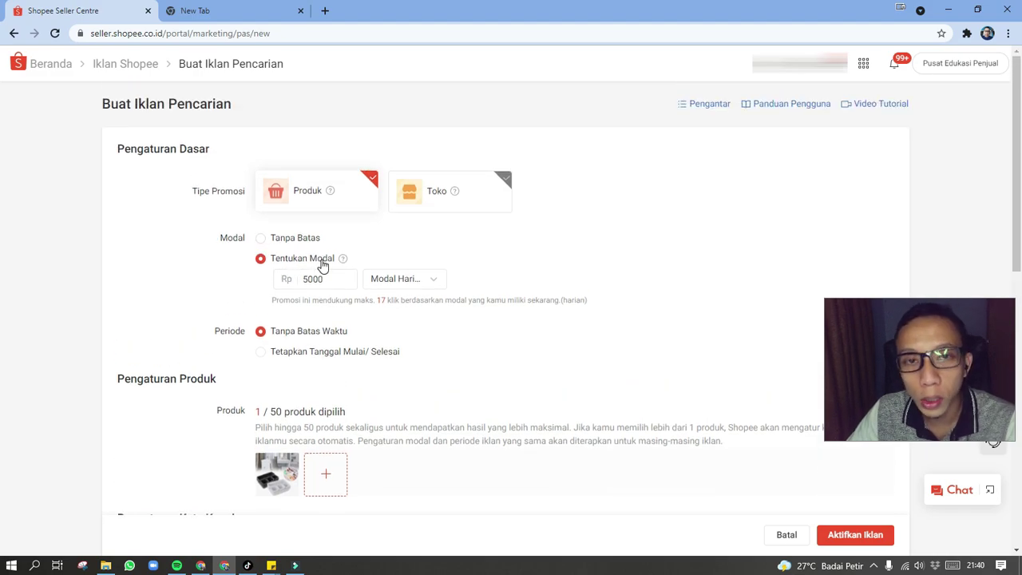
scroll(578, 367, "down", 10)
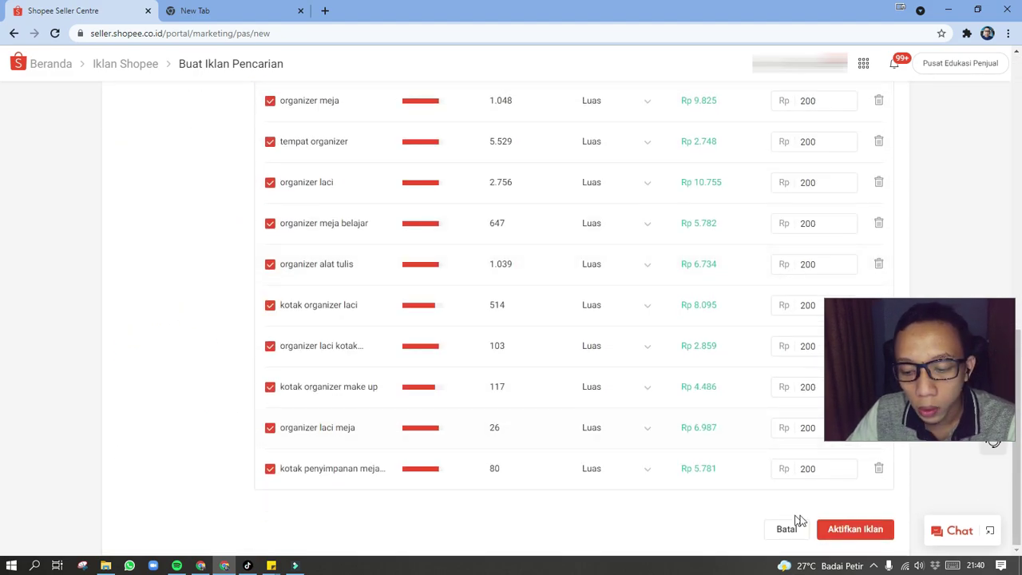
- Activate the search ad, decline the offer to create a shop search ad, and dismiss the criteria tip above the ad list
left_click(855, 533)
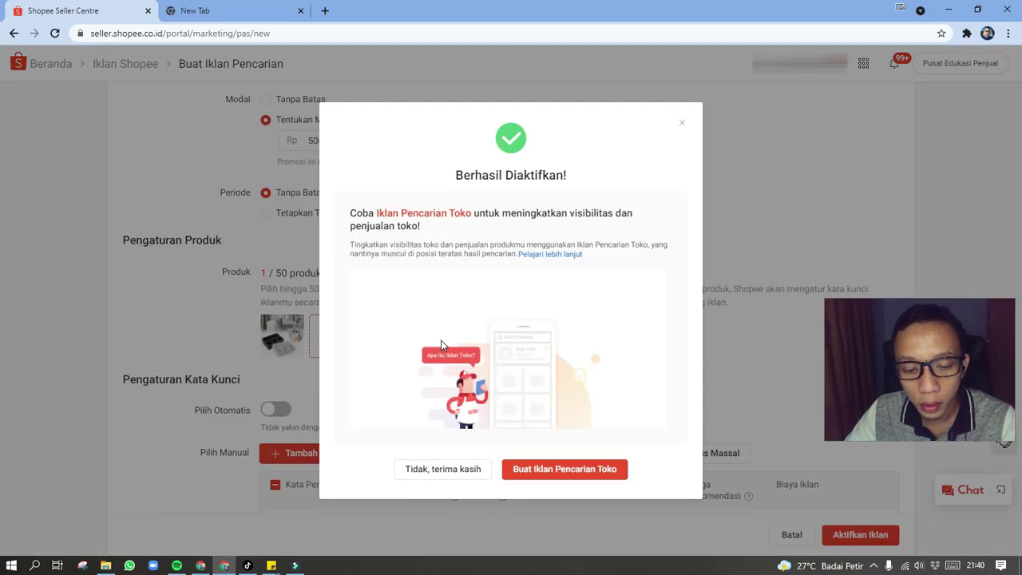
left_click(440, 473)
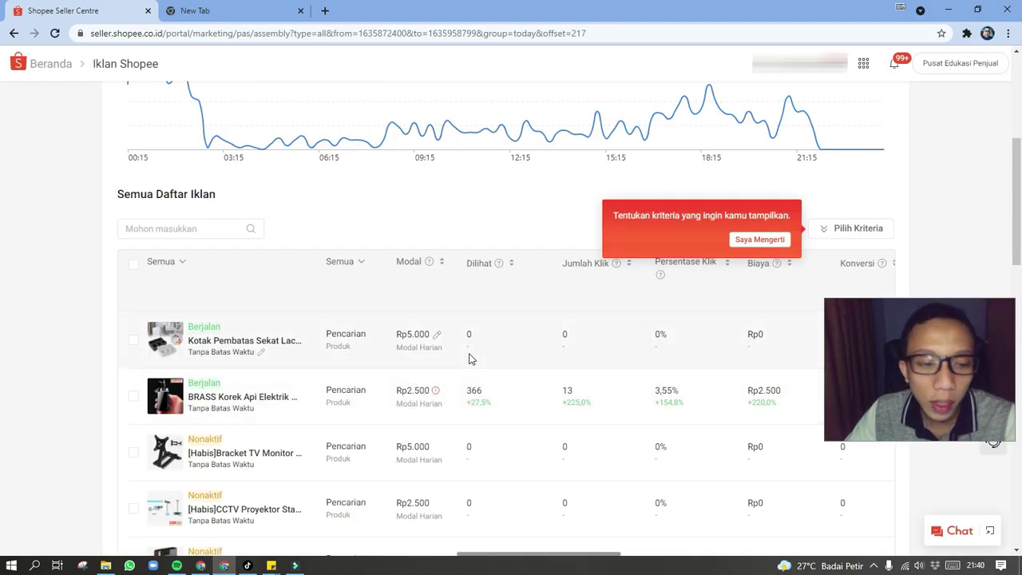
left_click(765, 241)
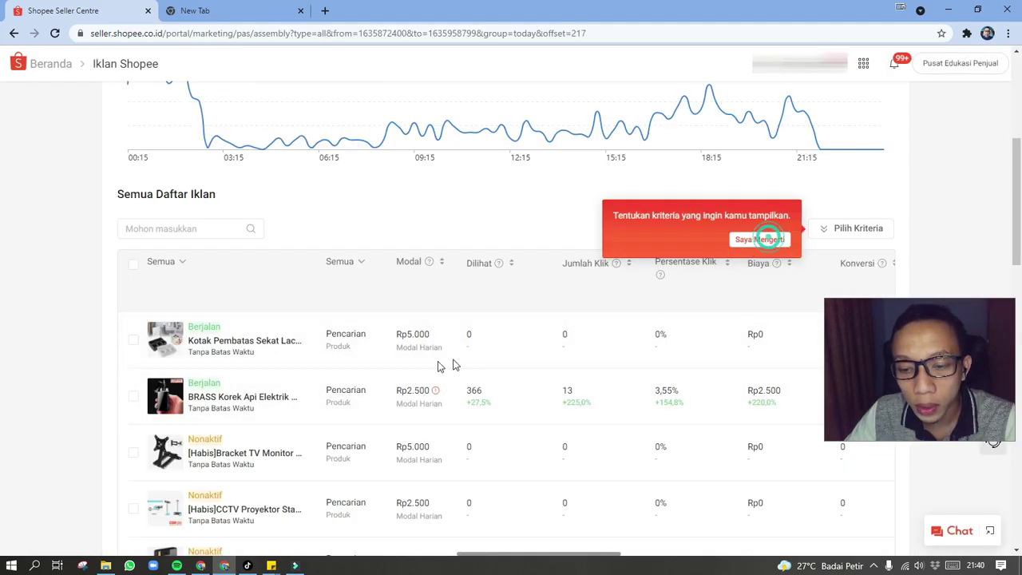
- Open the details of the new Kotak Pembatas Sekat Laci ad and examine its statistics, keyword list and all performance columns
left_click(216, 347)
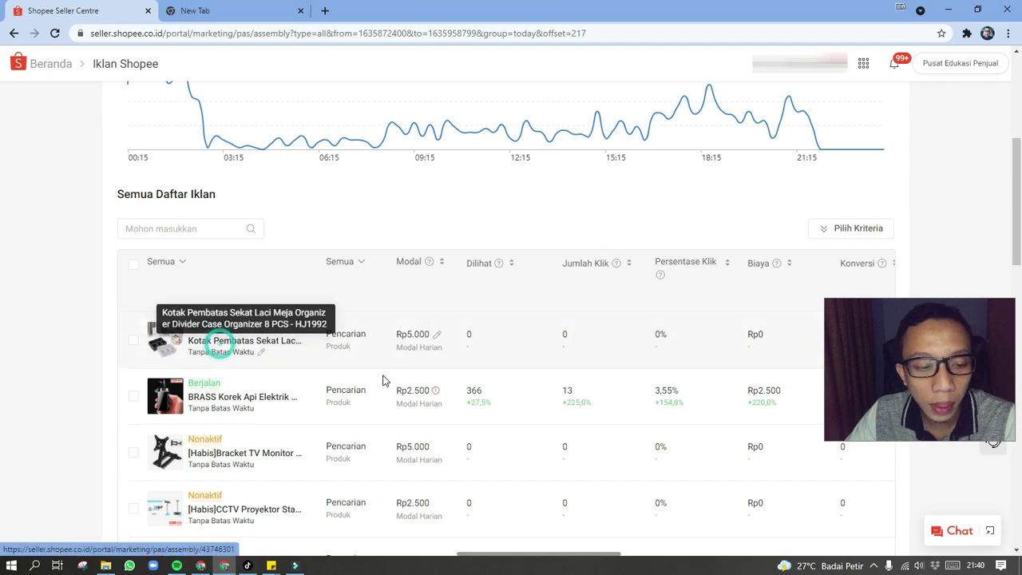
scroll(381, 378, "down", 3)
scroll(388, 376, "up", 3)
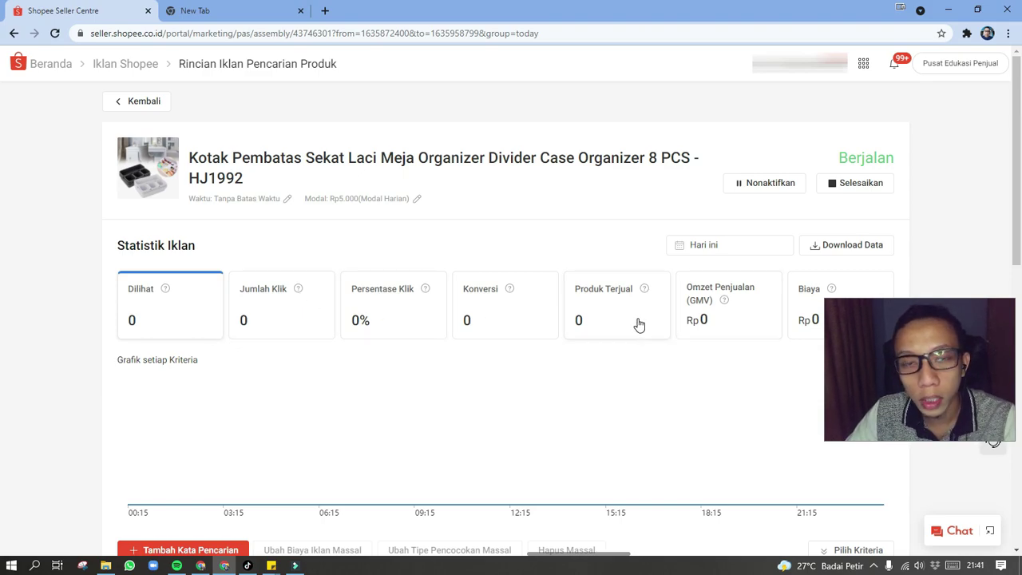
scroll(595, 340, "down", 3)
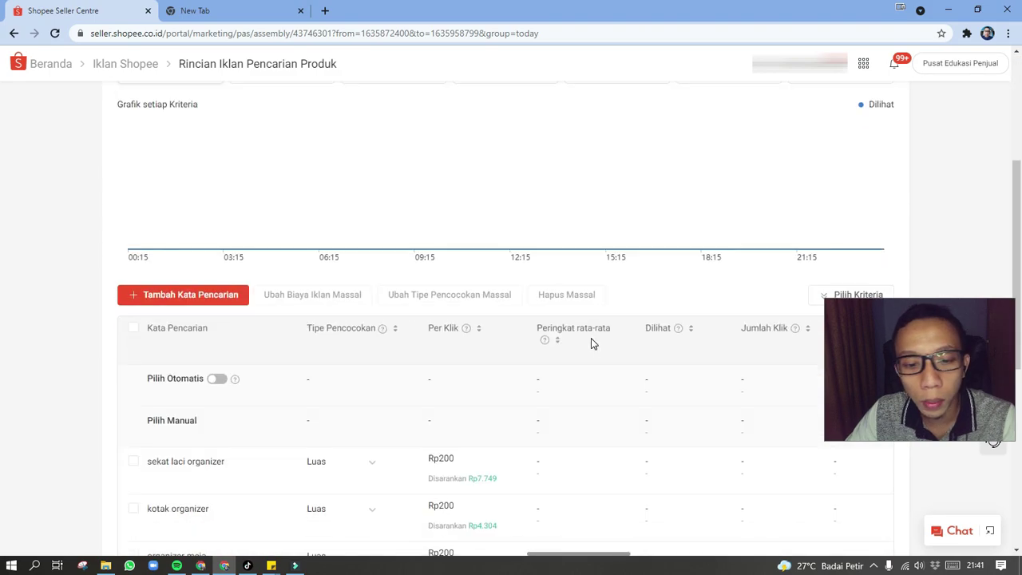
scroll(511, 326, "up", 3)
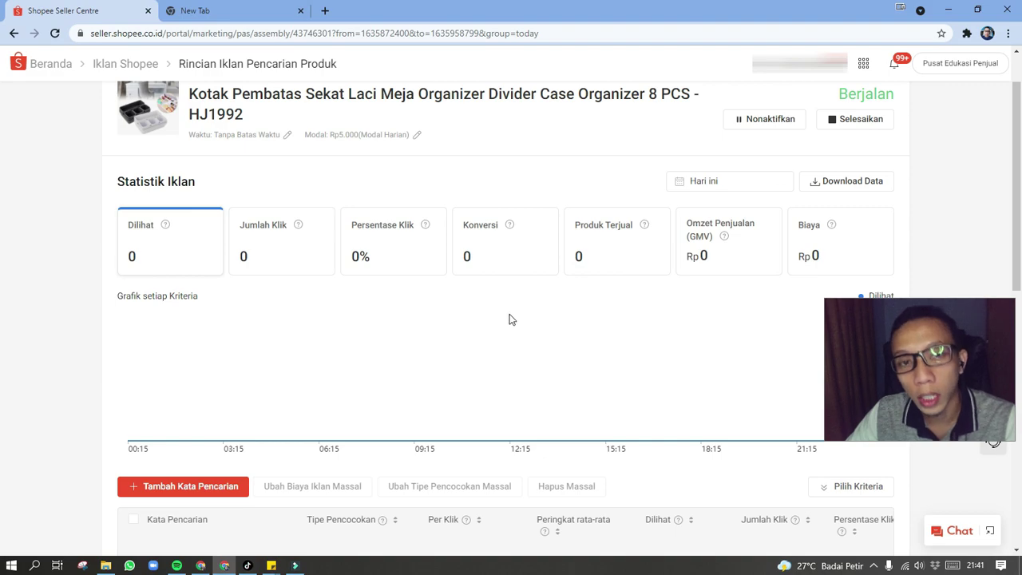
scroll(509, 322, "down", 7)
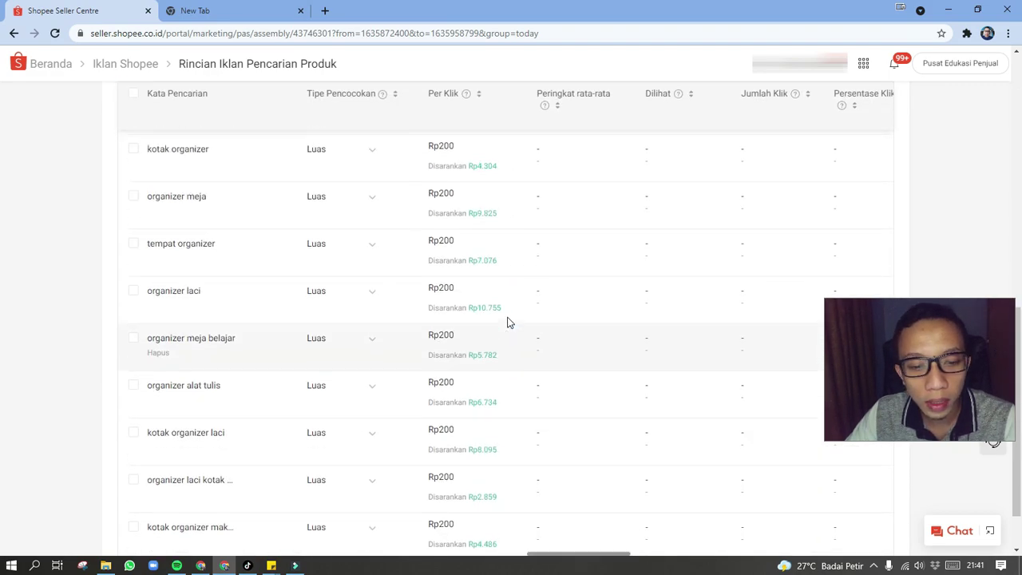
scroll(509, 322, "up", 2)
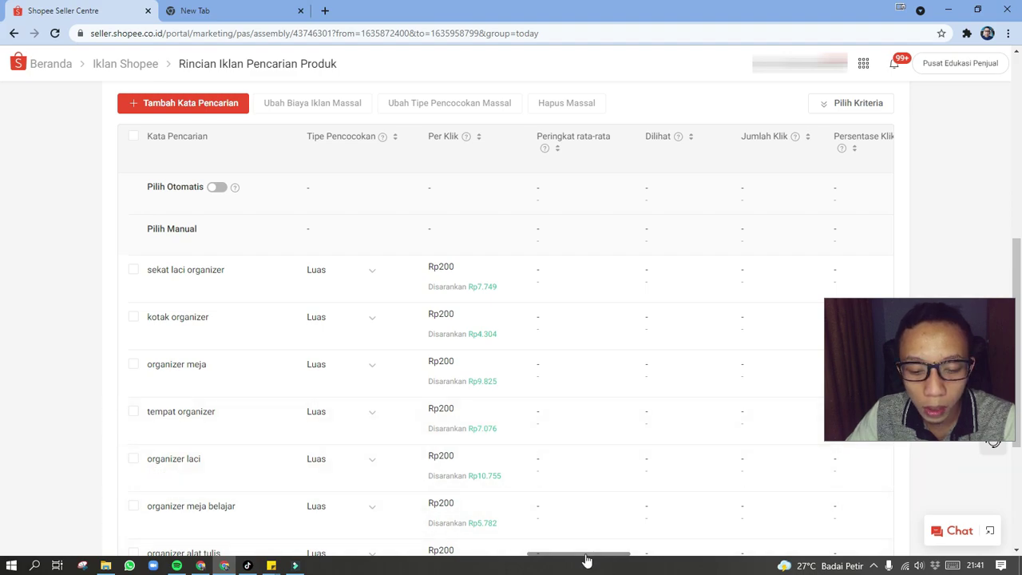
left_click_drag(581, 562, 655, 559)
left_click_drag(715, 553, 895, 562)
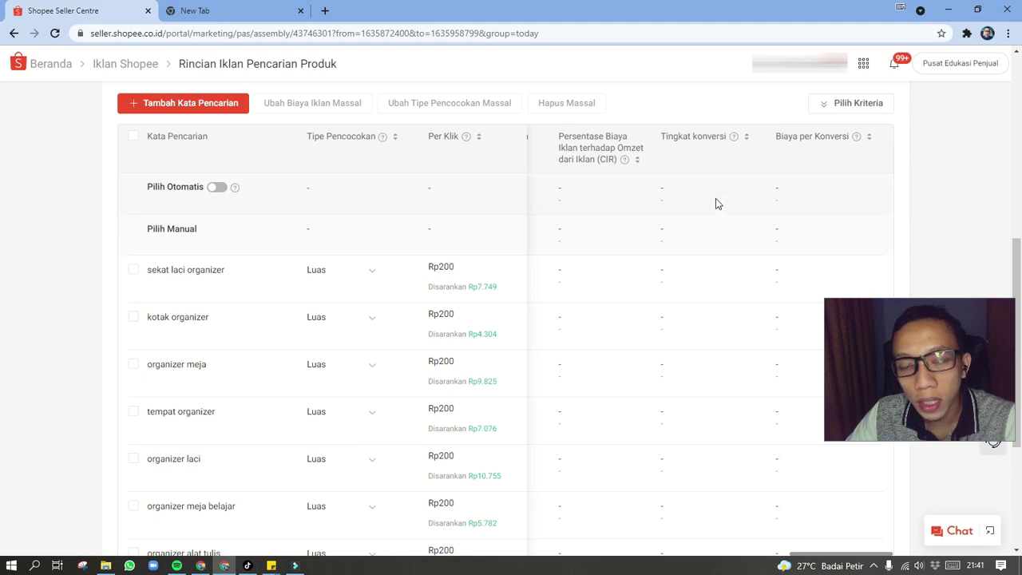
mouse_move(857, 141)
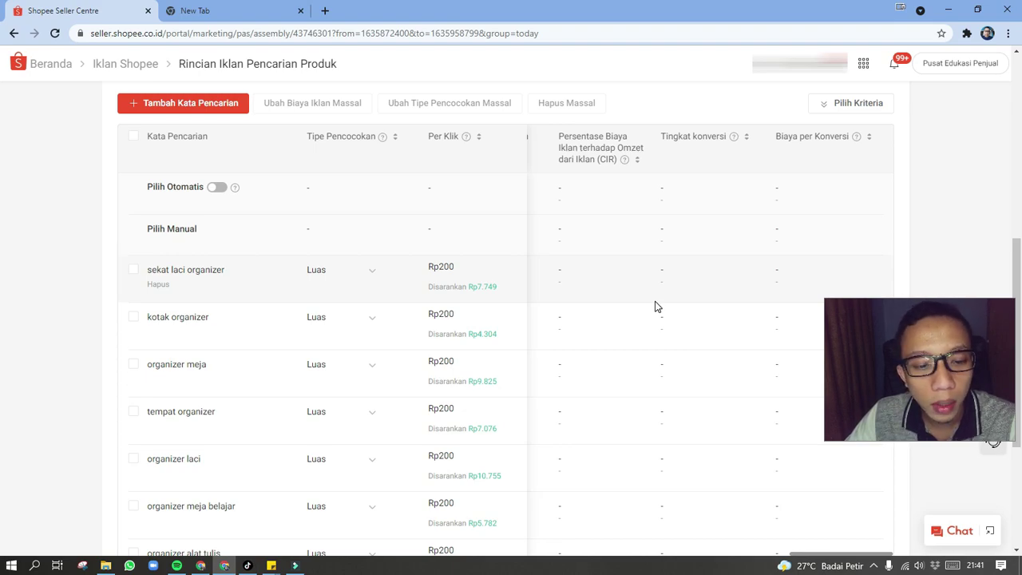
scroll(656, 307, "left", 5)
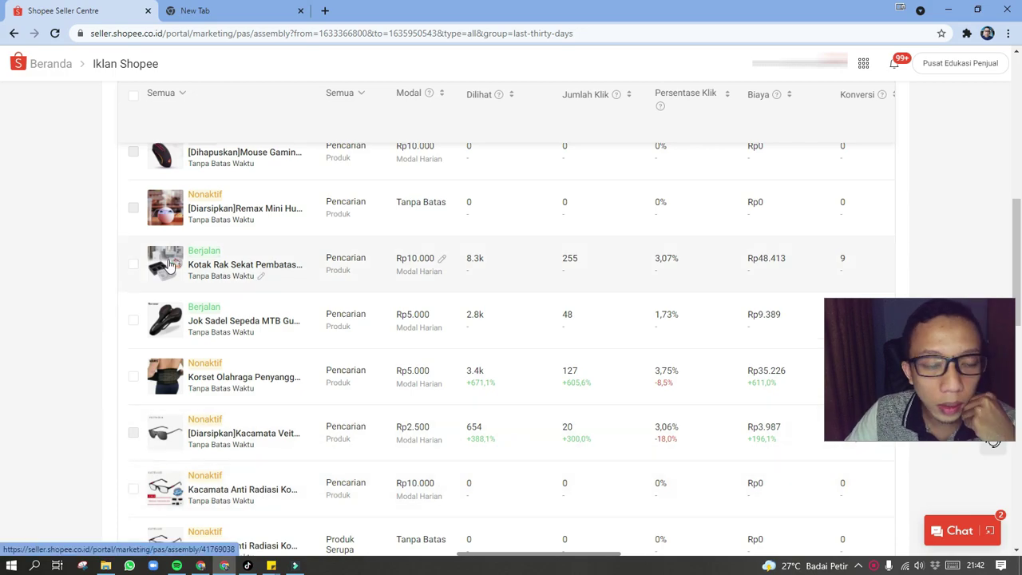
- Open the running Kotak Rak Sekat Pembatas ad and examine its last-month statistics, from views, clicks and click percentage to sales and cost
left_click(169, 267)
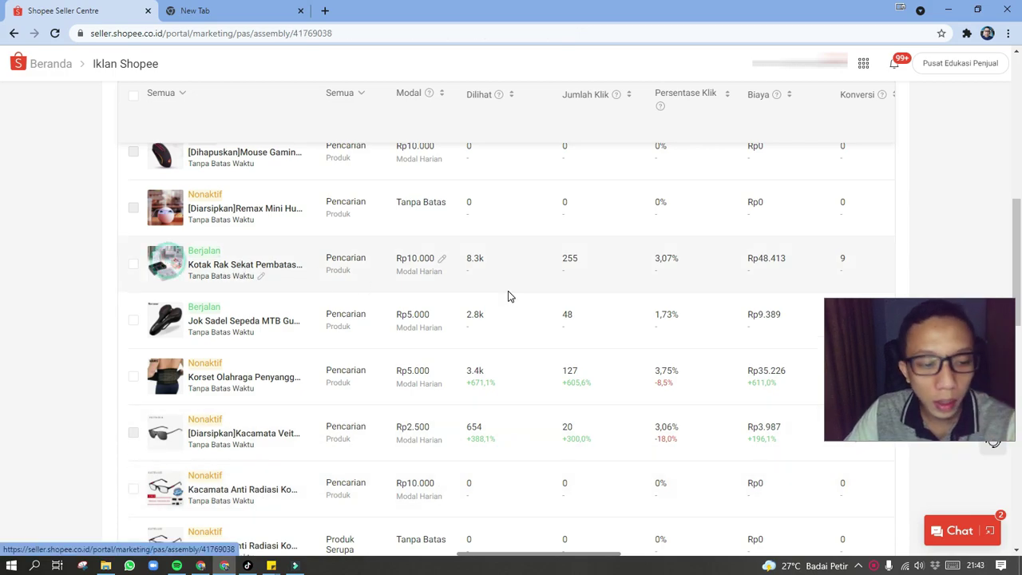
scroll(531, 262, "down", 2)
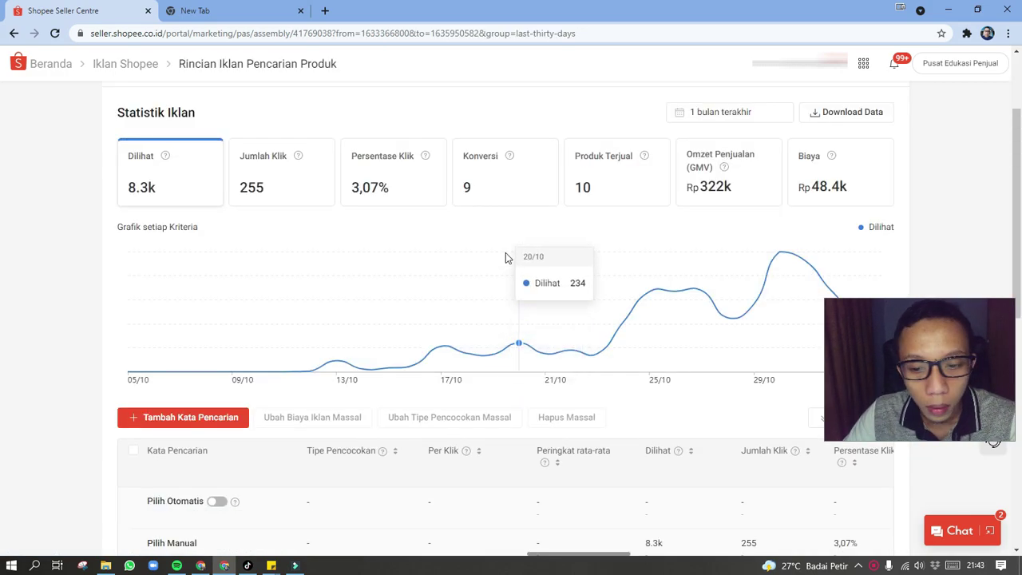
scroll(319, 269, "down", 1)
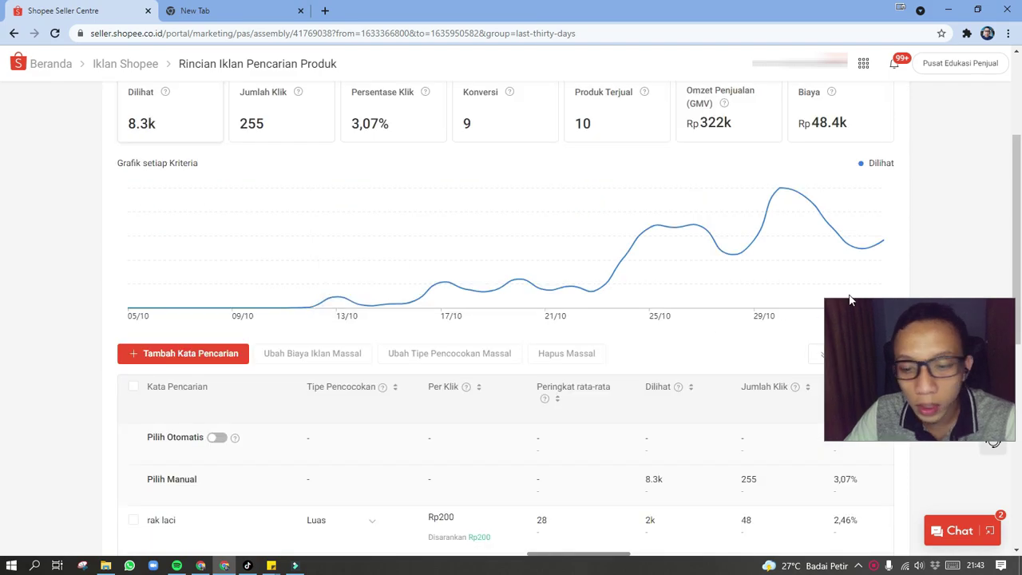
scroll(725, 279, "up", 3)
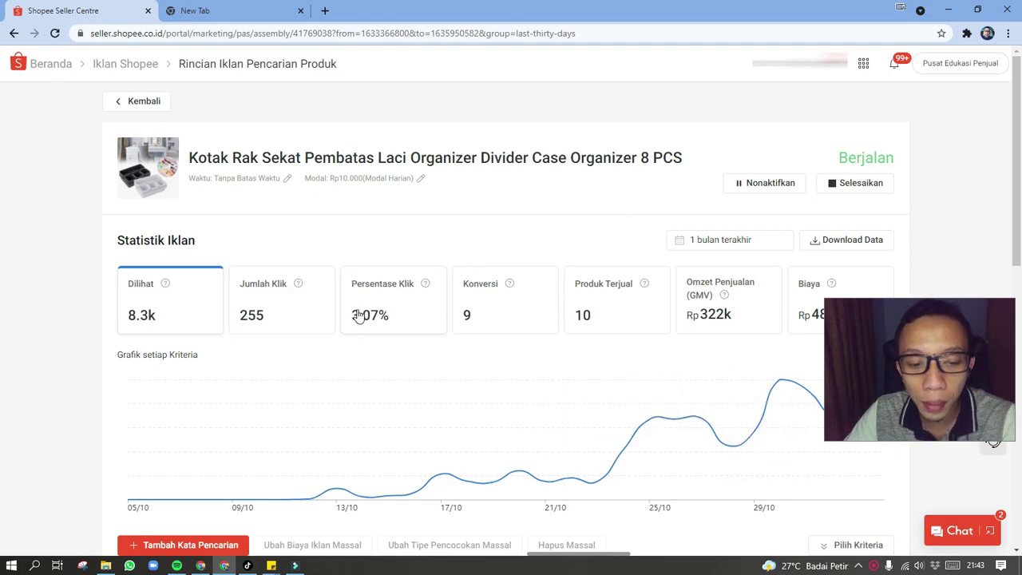
mouse_move(428, 288)
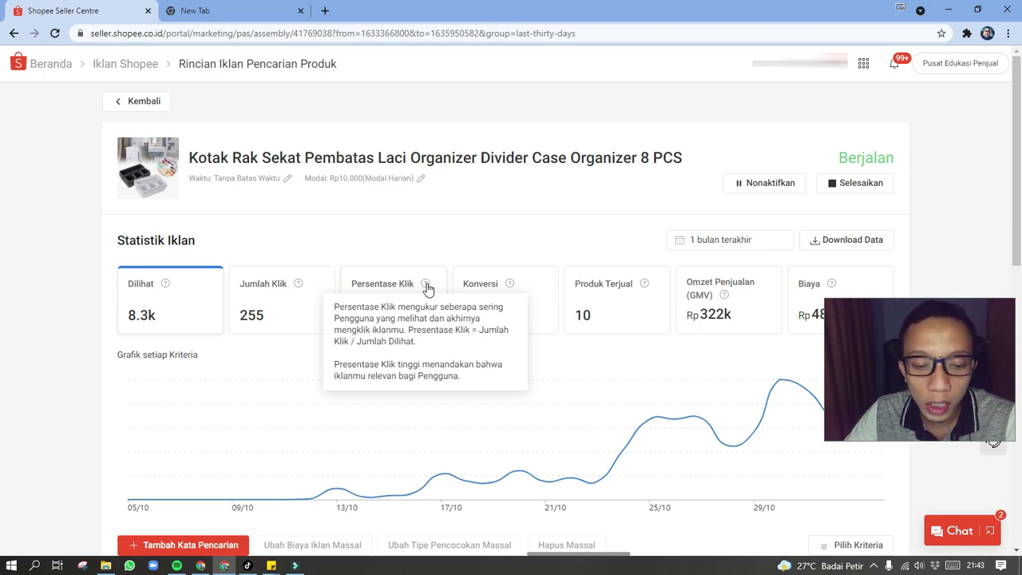
mouse_move(299, 286)
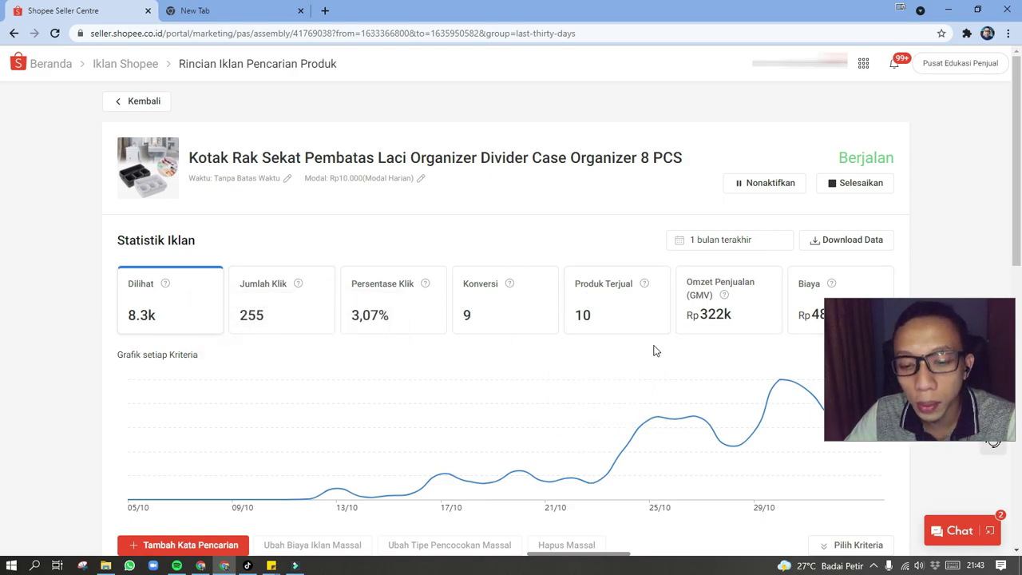
scroll(367, 334, "down", 1)
scroll(511, 336, "up", 1)
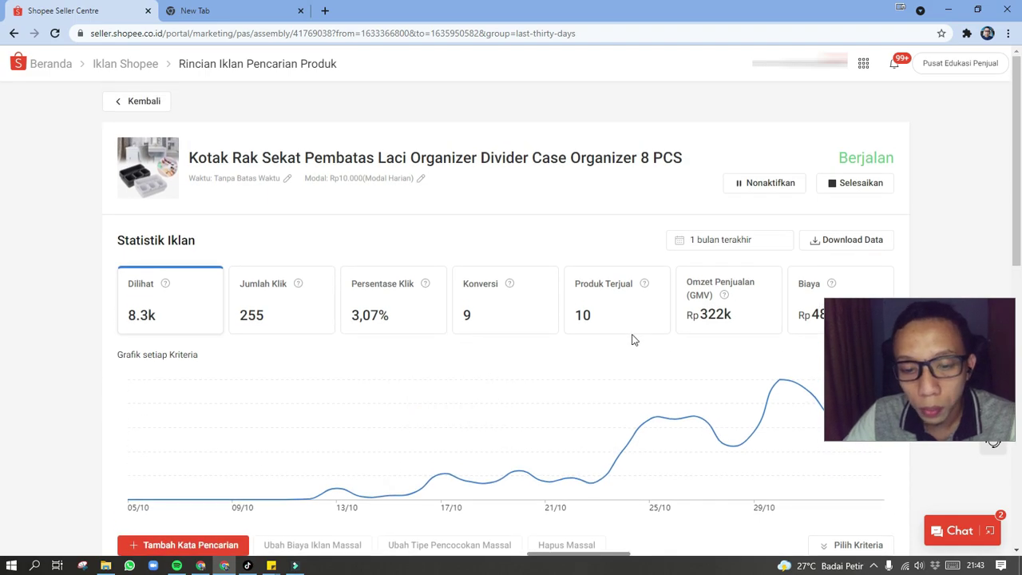
scroll(651, 404, "down", 2)
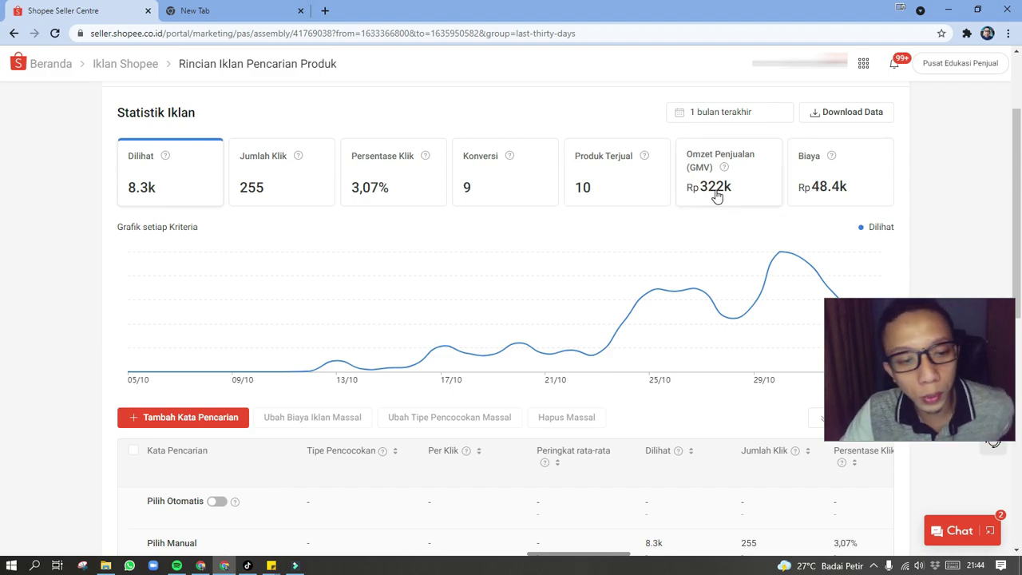
mouse_move(640, 274)
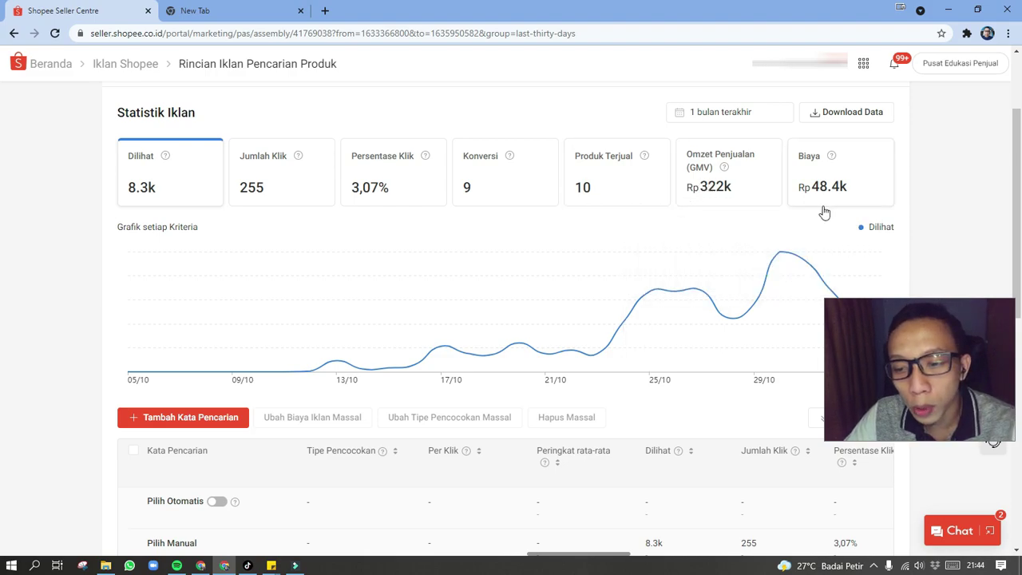
mouse_move(785, 300)
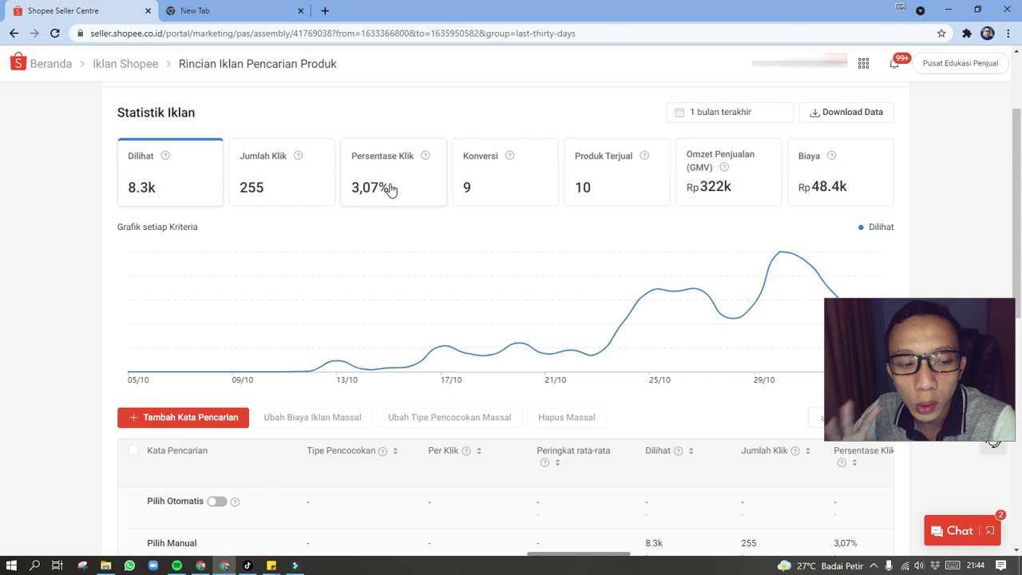
- Check the variation prices in the product's sales information, then return to the ad's statistics
scroll(488, 319, "down", 6)
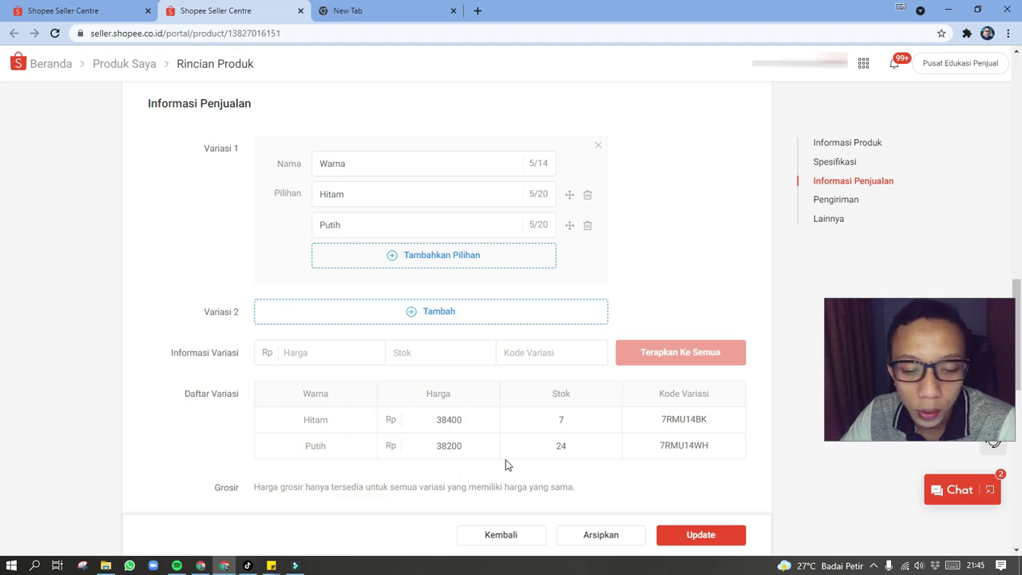
left_click(128, 13)
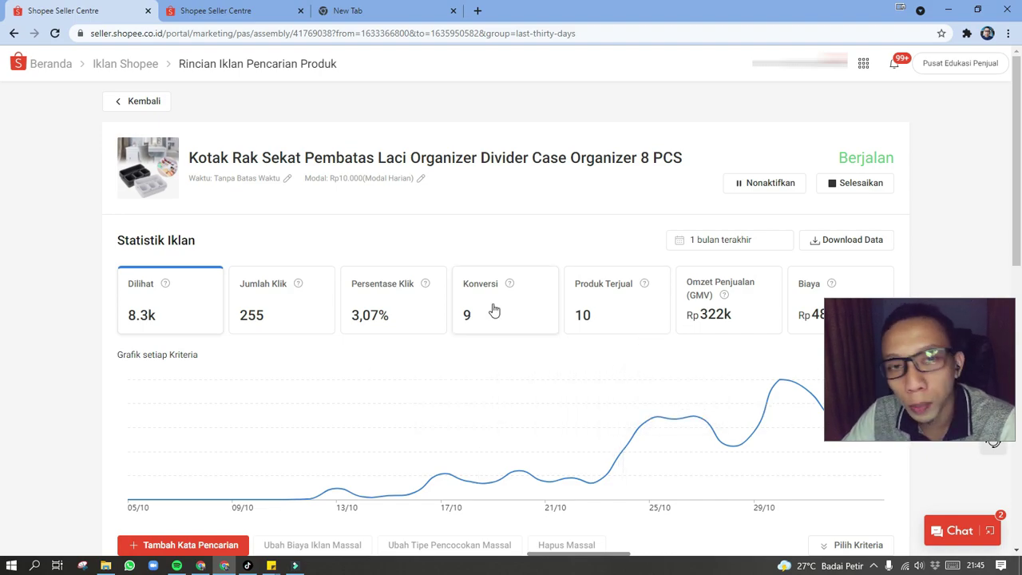
scroll(494, 309, "down", 2)
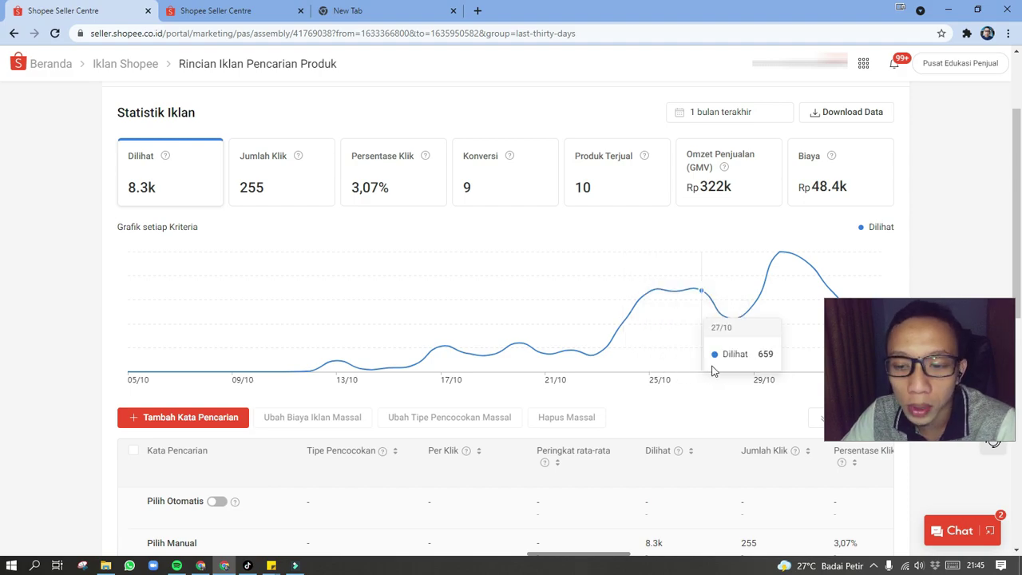
- Review the ad's keyword table and sort the keywords by number of clicks, highest first
scroll(544, 258, "down", 5)
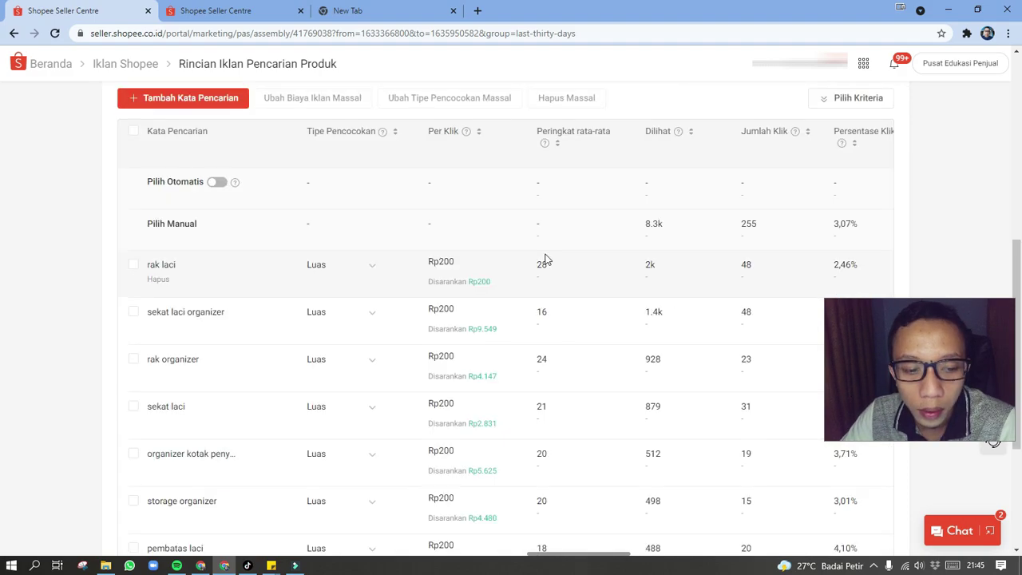
scroll(544, 251, "up", 1)
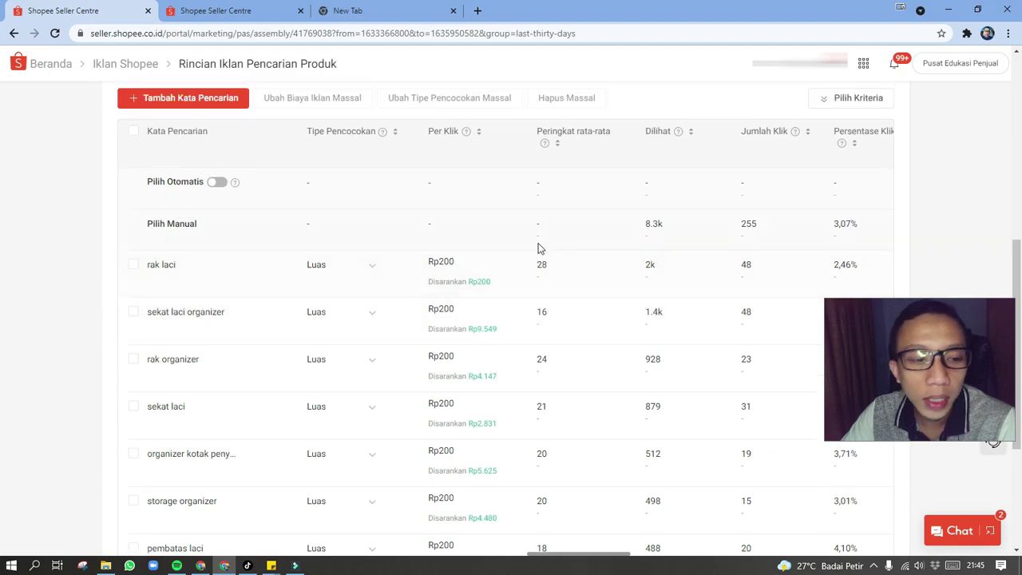
scroll(566, 310, "down", 1)
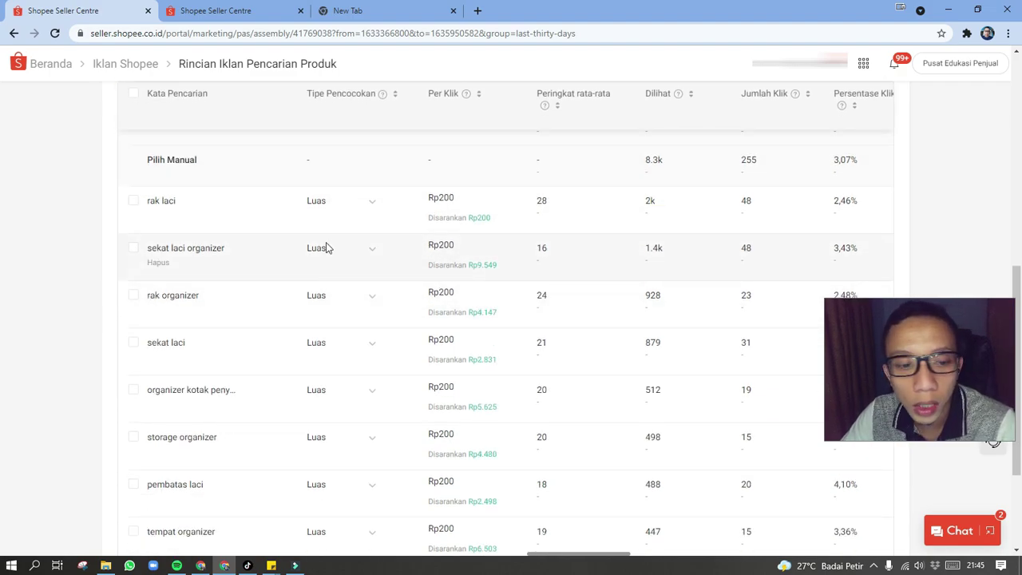
scroll(342, 255, "up", 2)
scroll(431, 303, "down", 2)
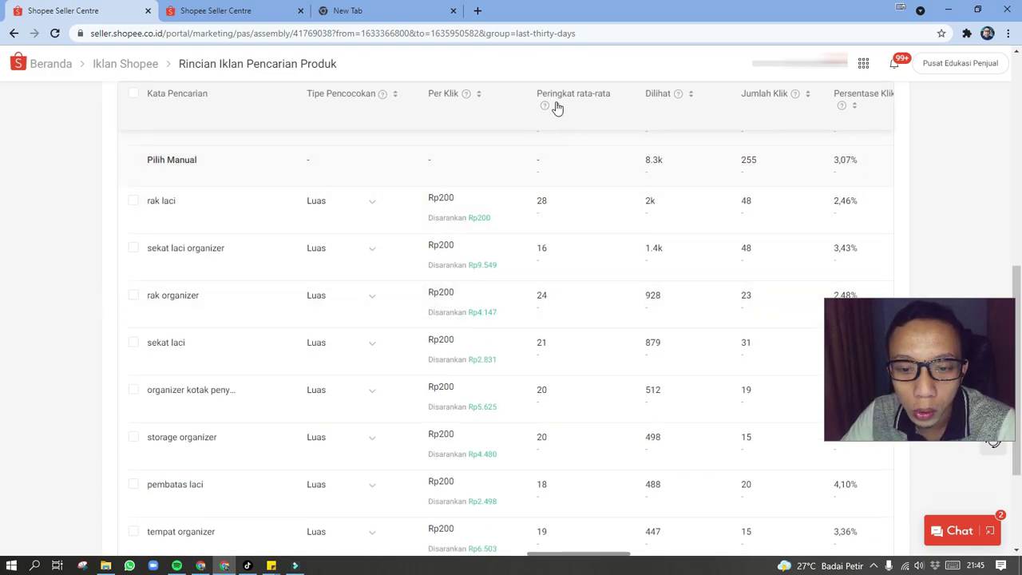
left_click(808, 94)
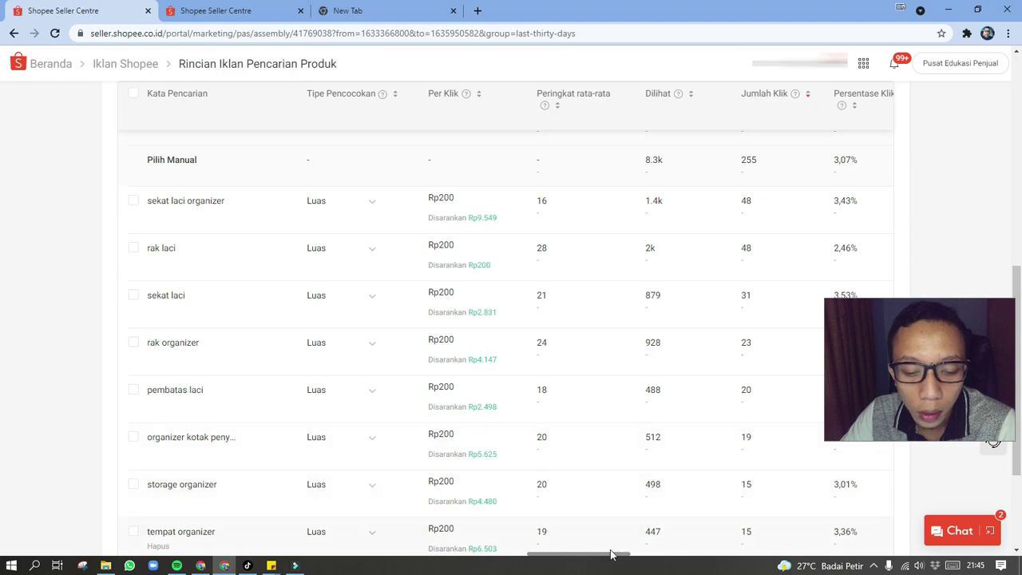
- Compare the keywords' cost, conversions and products sold, then sort them by conversions, highest first
left_click_drag(594, 556, 700, 556)
mouse_move(715, 98)
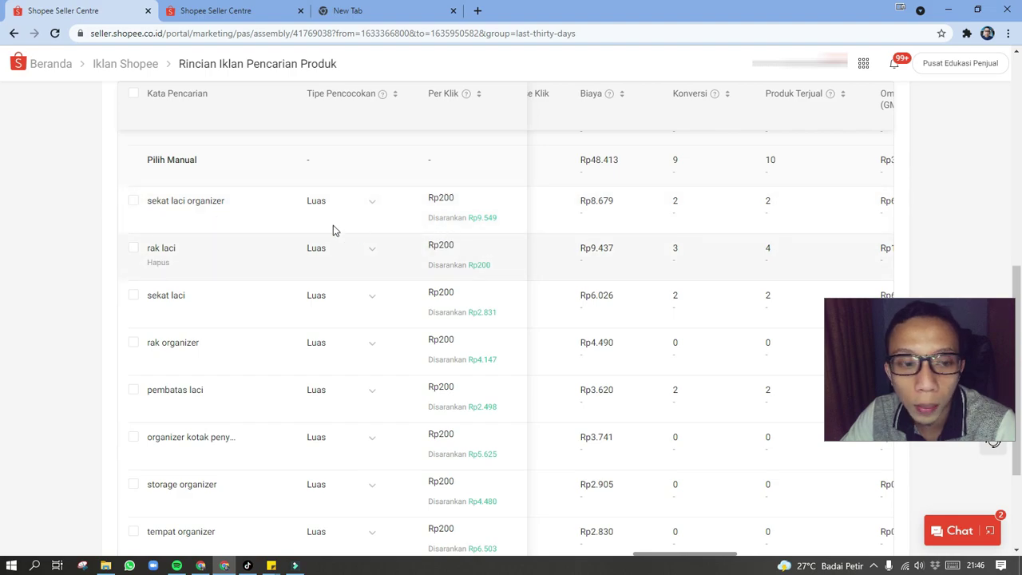
scroll(292, 299, "down", 2)
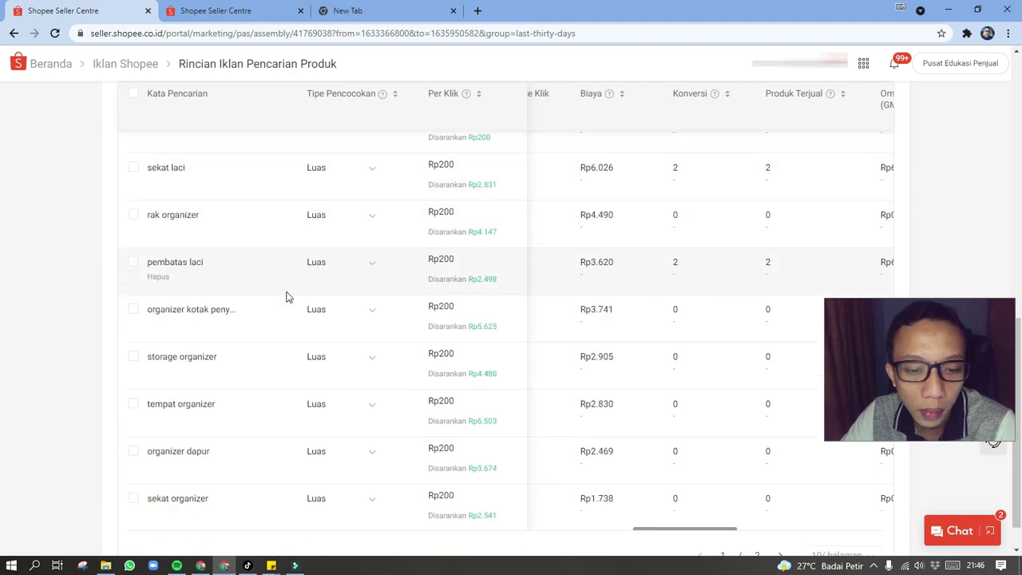
scroll(288, 297, "up", 3)
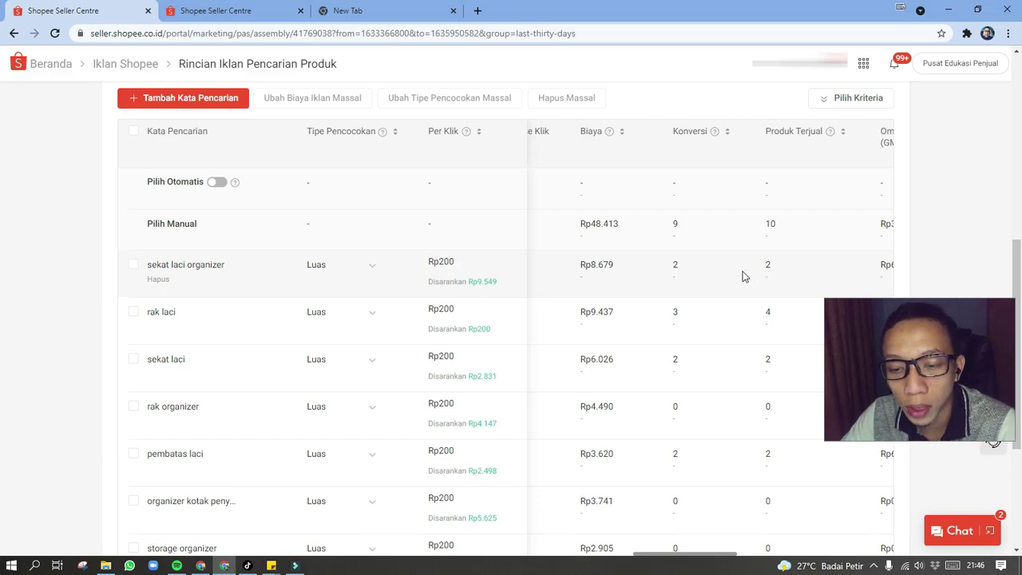
scroll(673, 309, "down", 1)
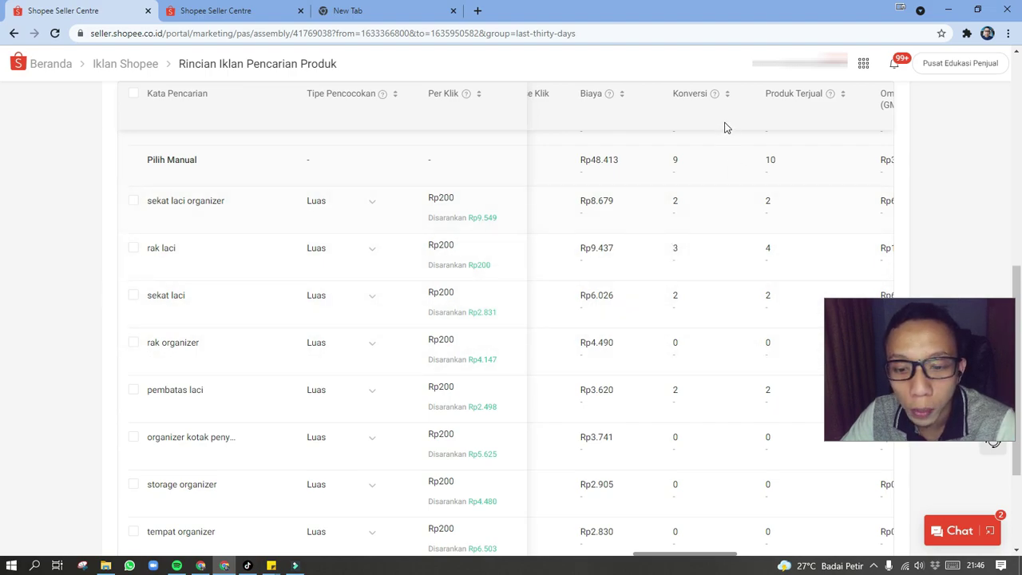
left_click(727, 97)
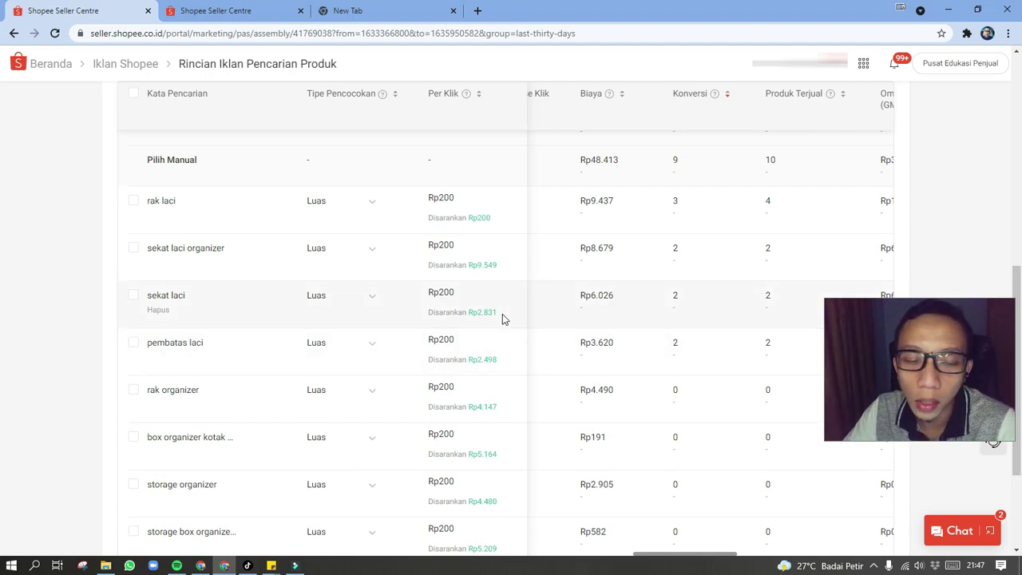
- Review the conversions per keyword, then sort the keyword table by cost, highest first
scroll(502, 314, "down", 2)
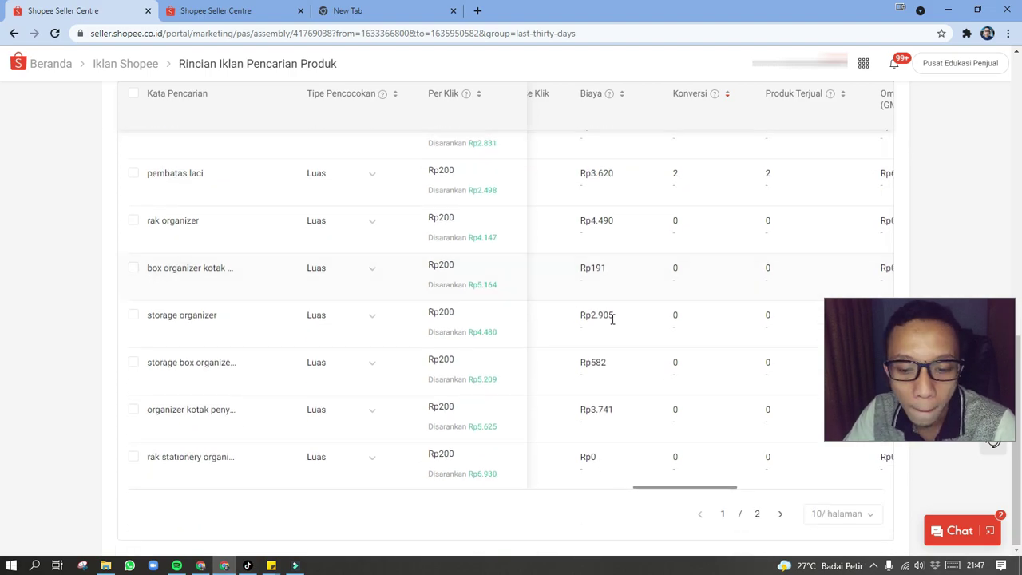
scroll(703, 350, "up", 5)
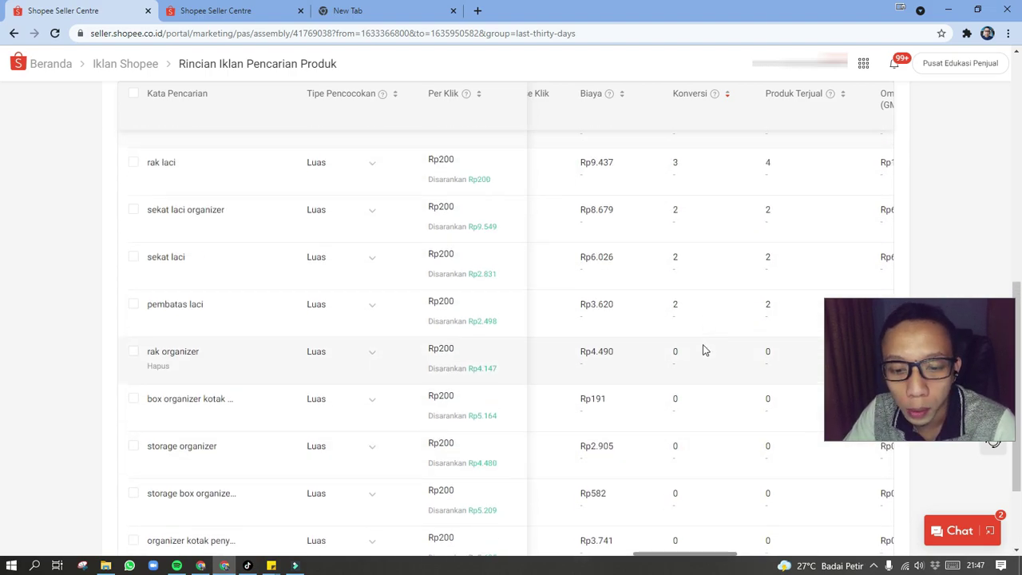
scroll(703, 349, "down", 4)
scroll(702, 349, "down", 1)
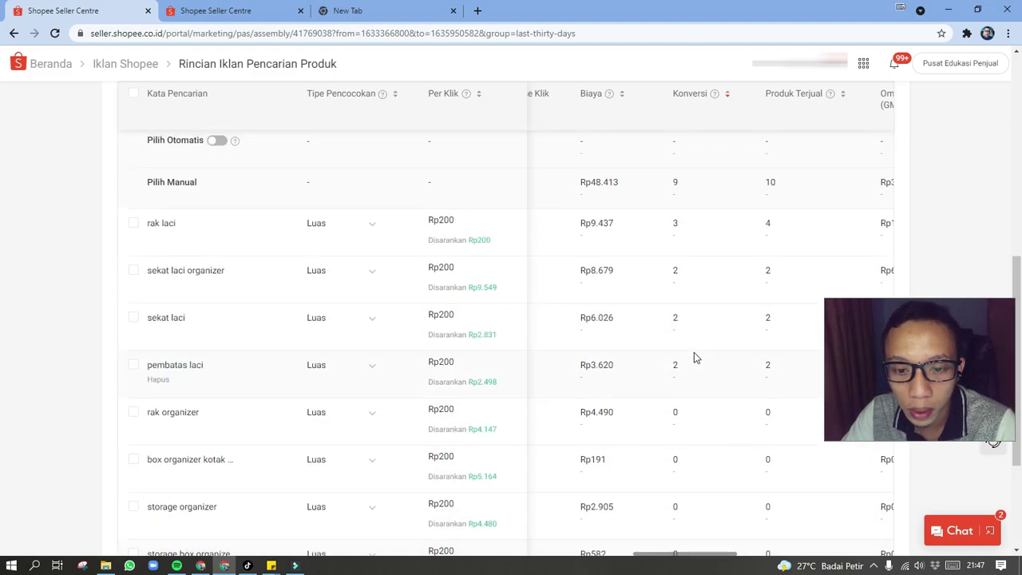
scroll(695, 358, "up", 4)
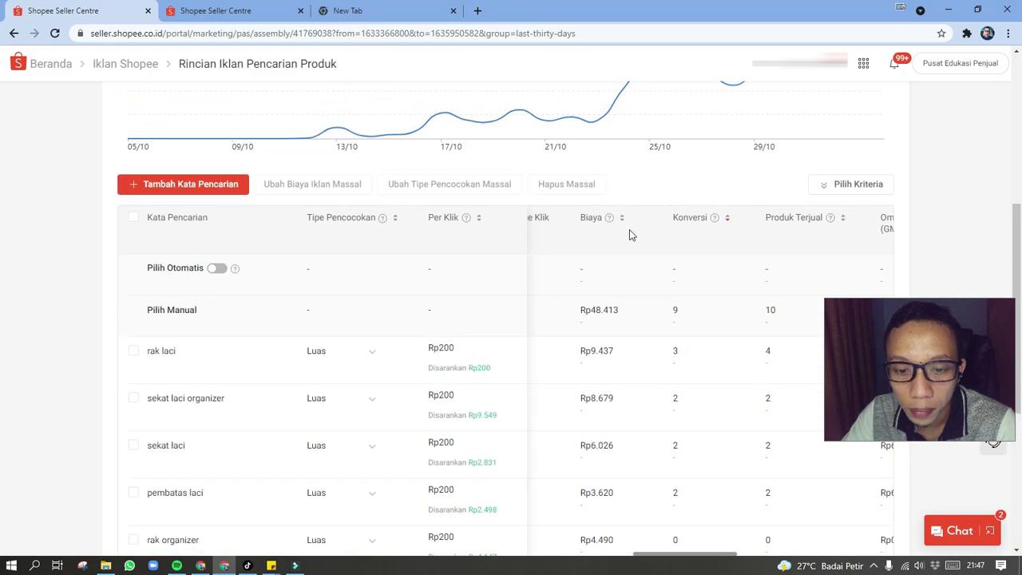
left_click(623, 218)
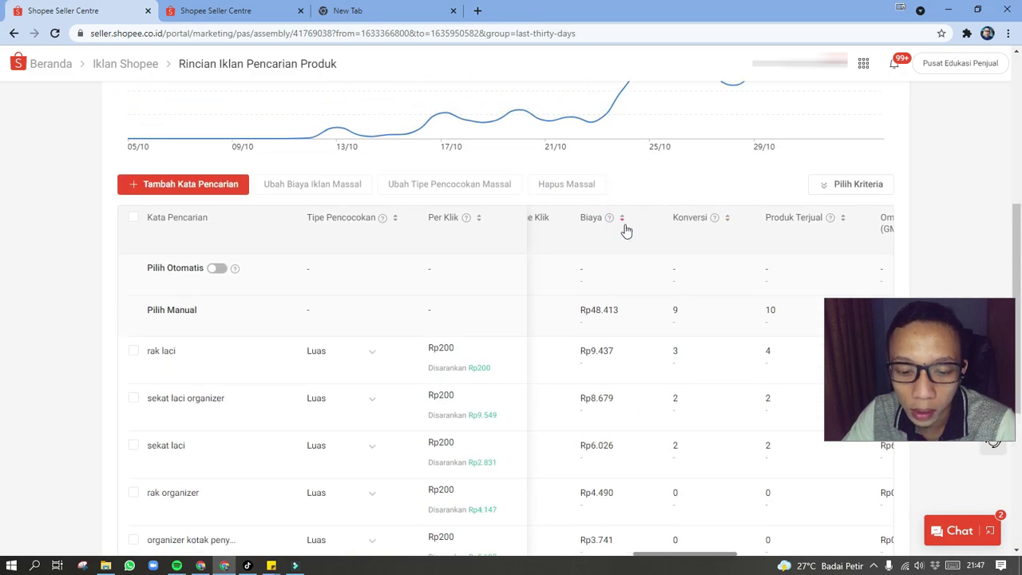
- Compare the keywords' costs with their conversions and delete the costly non-converting keyword beginning "organizer kotak peny" from the ad
scroll(660, 312, "down", 2)
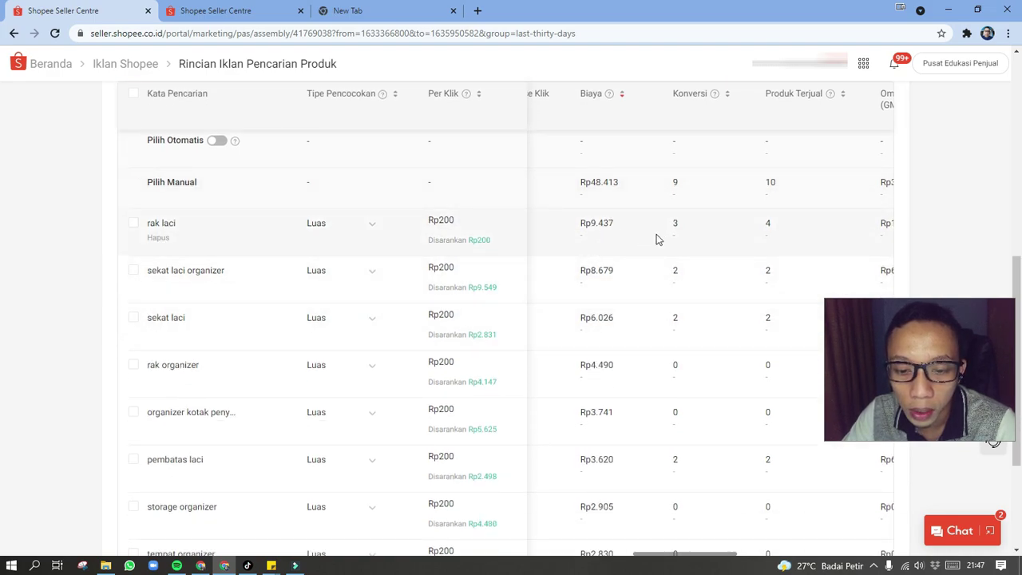
scroll(678, 305, "down", 3)
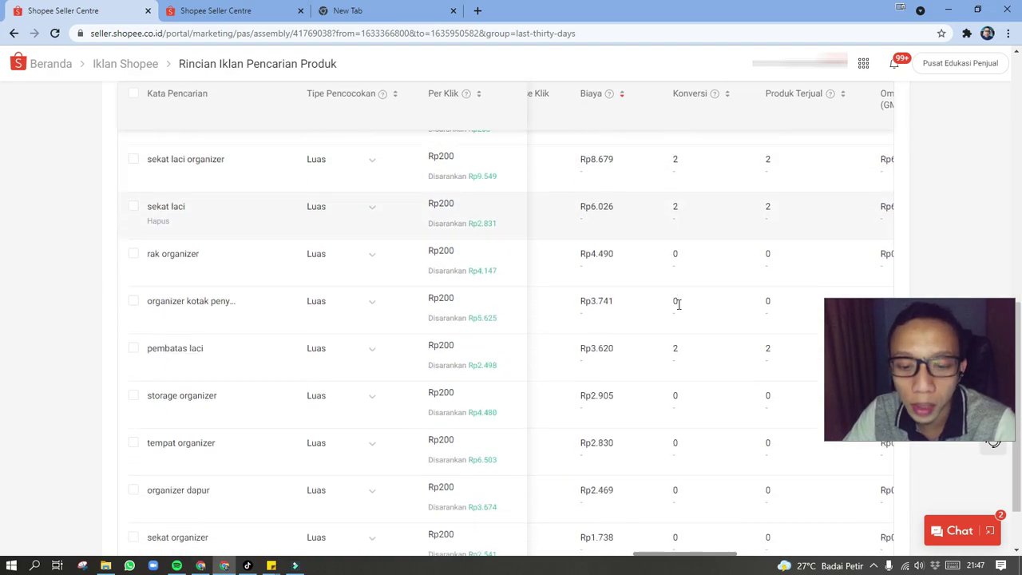
scroll(678, 308, "up", 1)
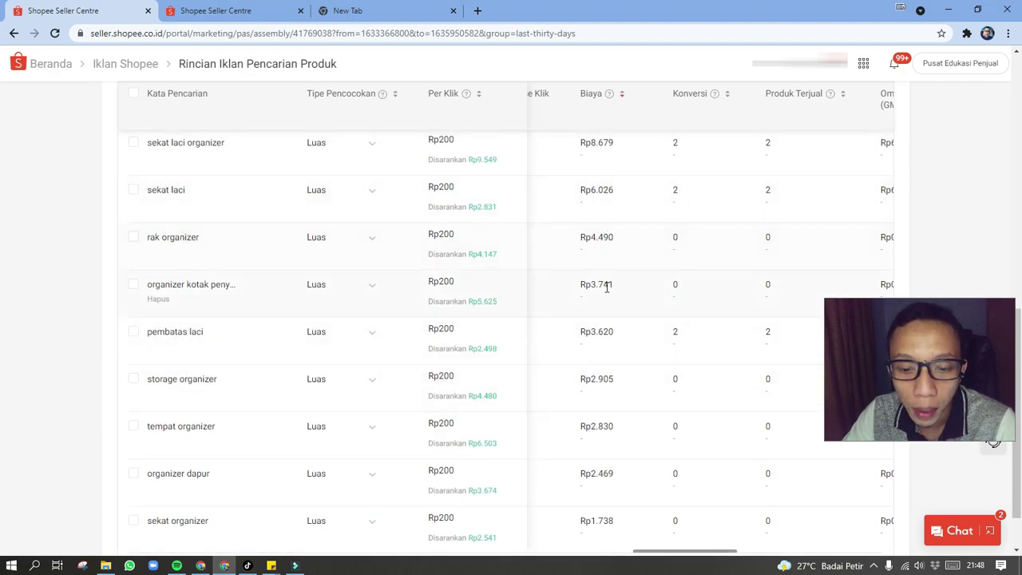
scroll(607, 288, "down", 1)
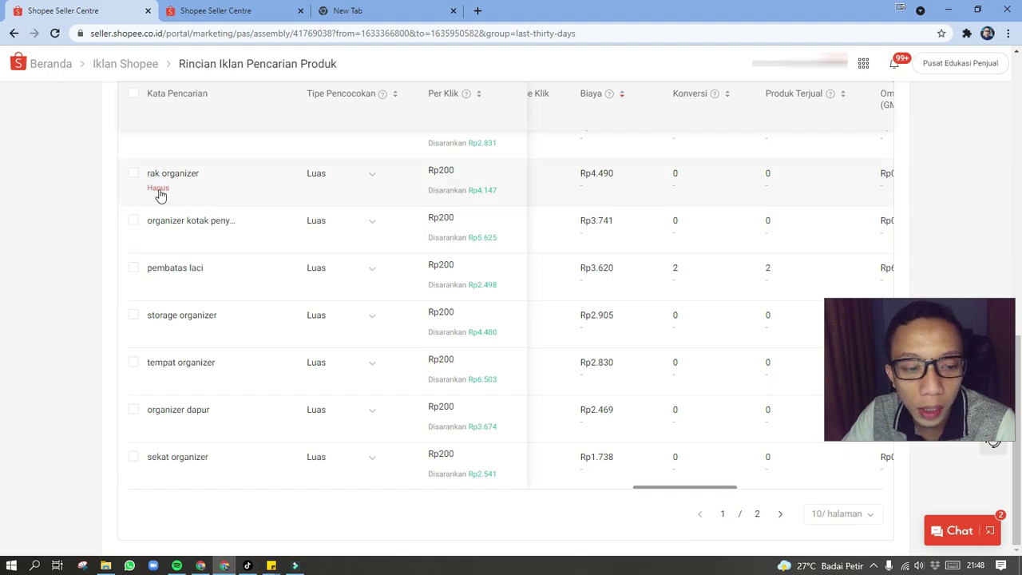
scroll(694, 233, "up", 1)
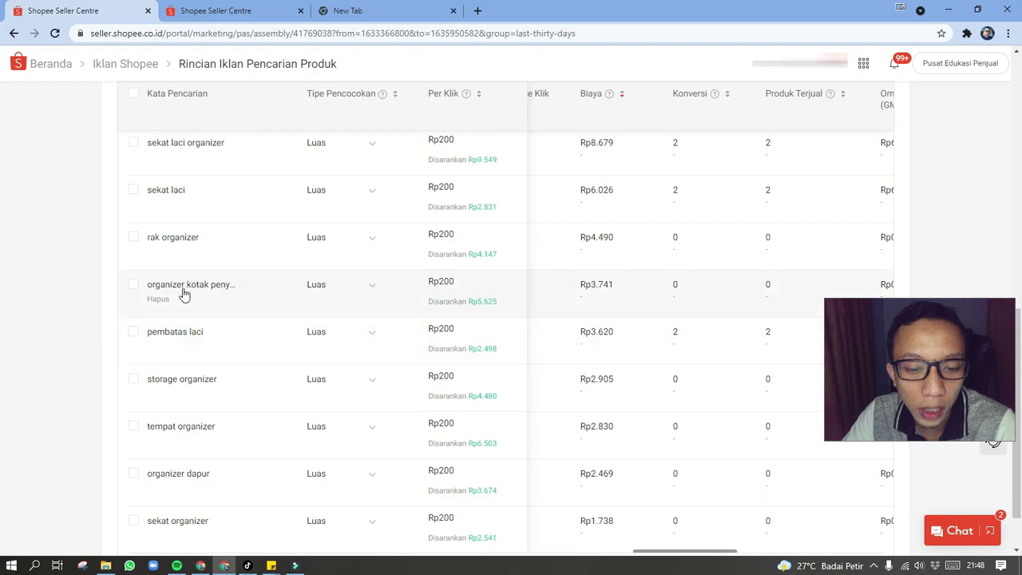
left_click(158, 299)
left_click(584, 340)
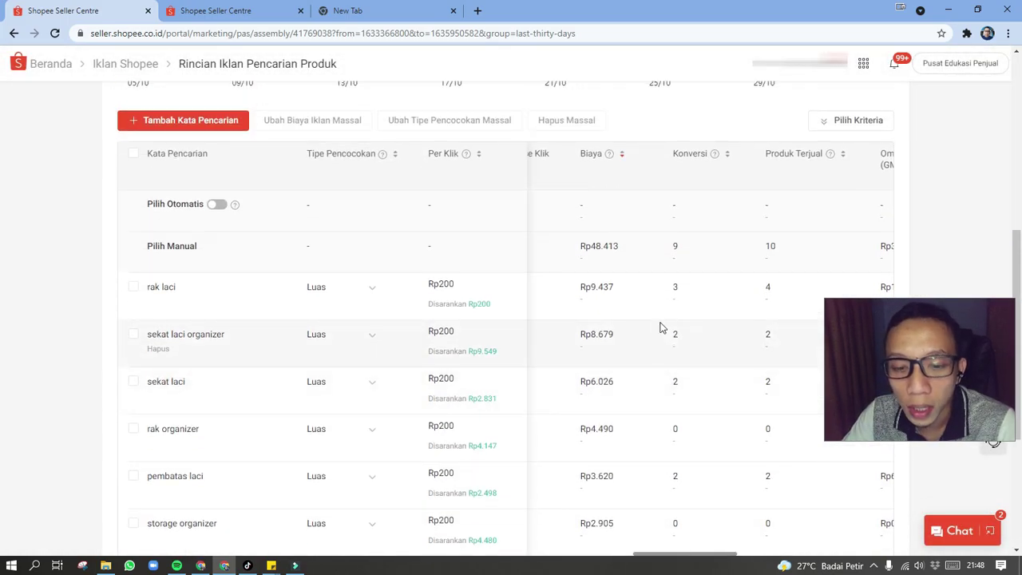
- Examine each keyword's ad cost percentage of sales (CIR), conversion rate and cost per conversion
left_click(674, 558)
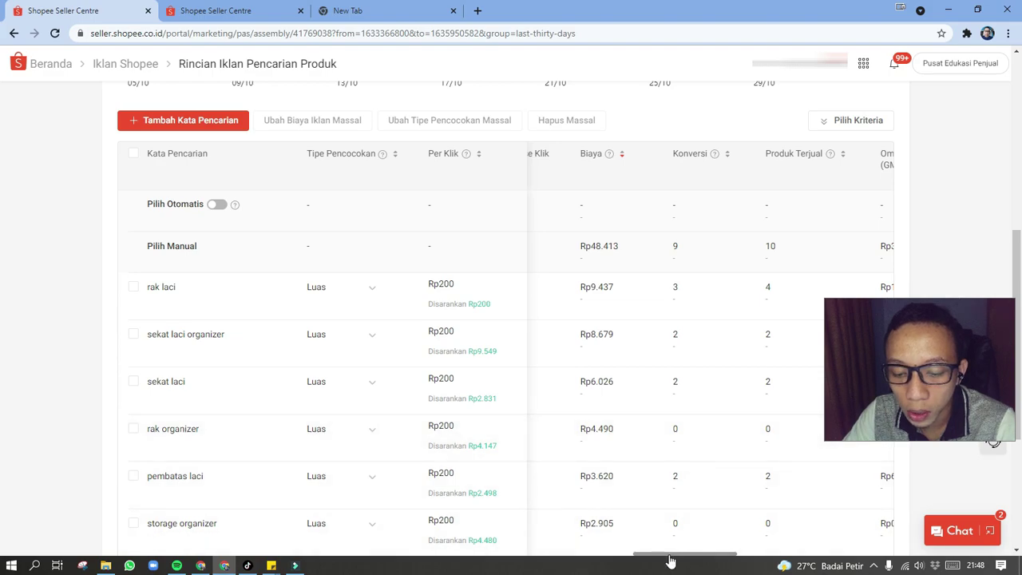
left_click_drag(673, 557, 885, 564)
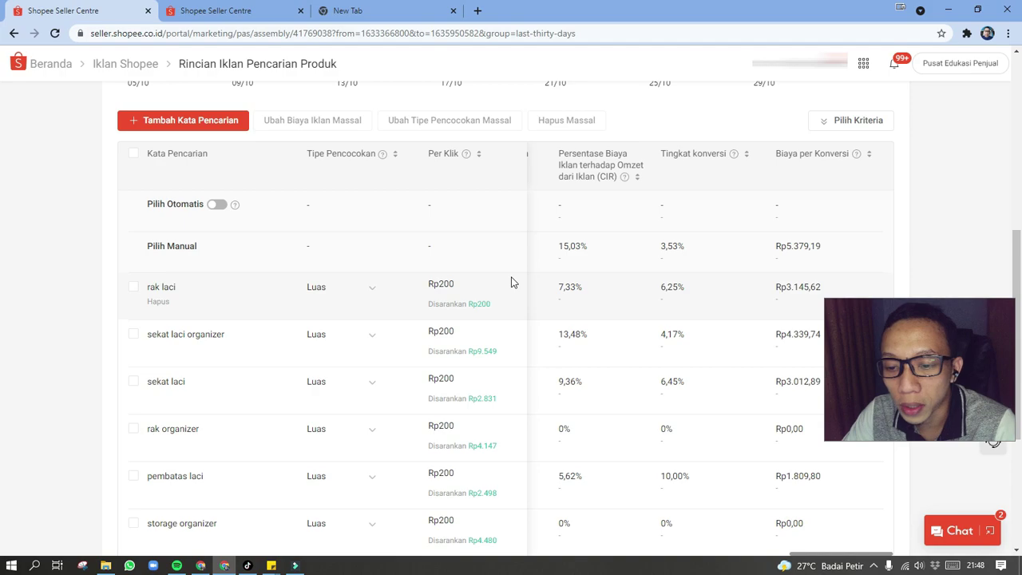
scroll(513, 280, "down", 1)
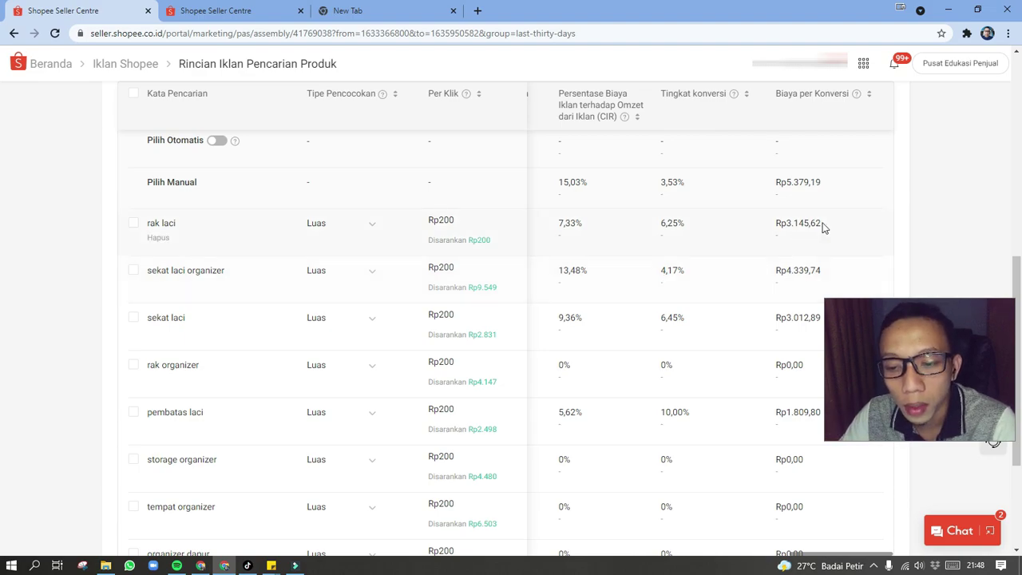
scroll(588, 152, "up", 1)
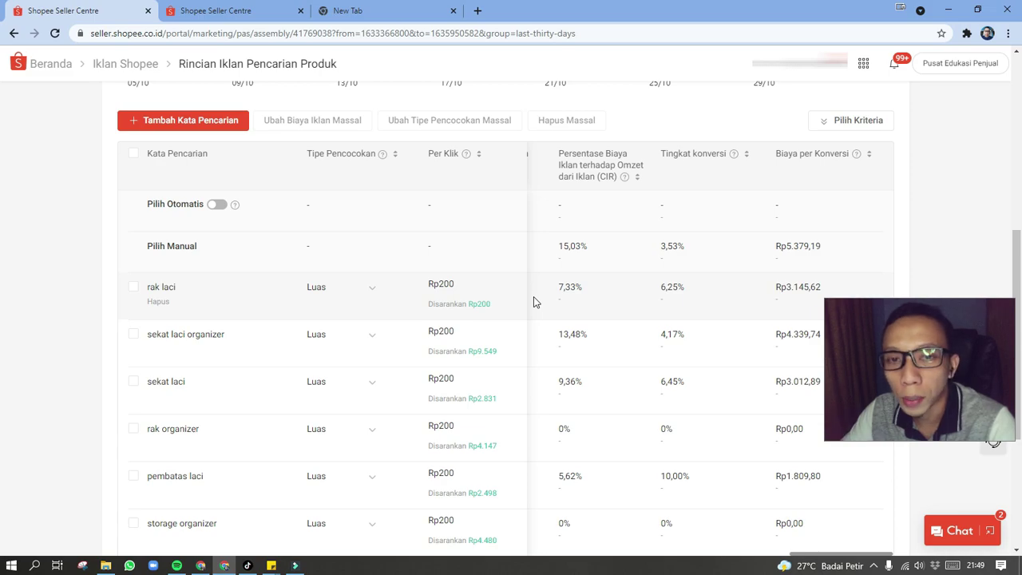
scroll(479, 271, "up", 3)
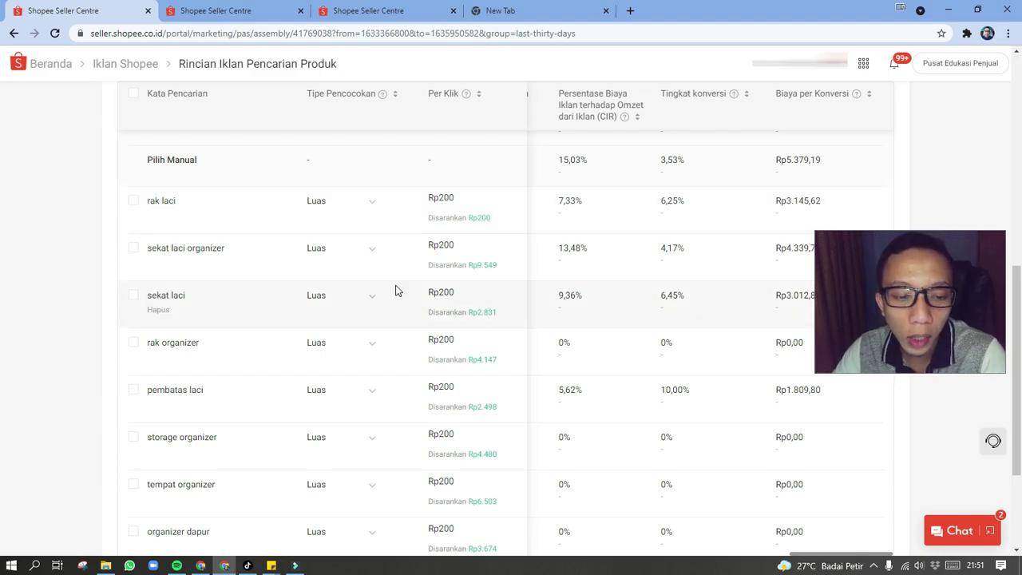
scroll(687, 312, "up", 1)
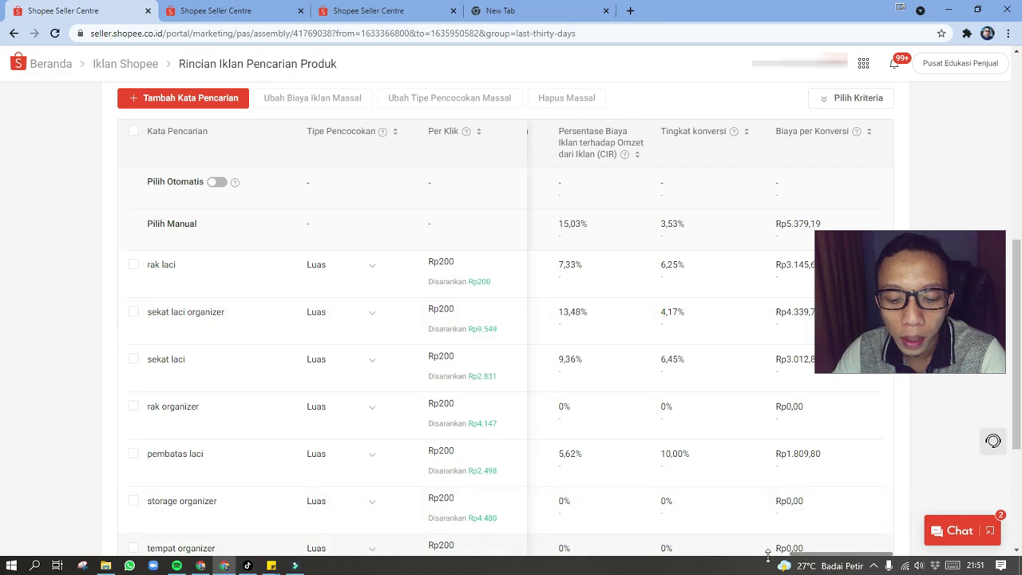
- Set the cost per click of the "sekat laci organizer" keyword to Rp 250
left_click_drag(807, 557, 639, 557)
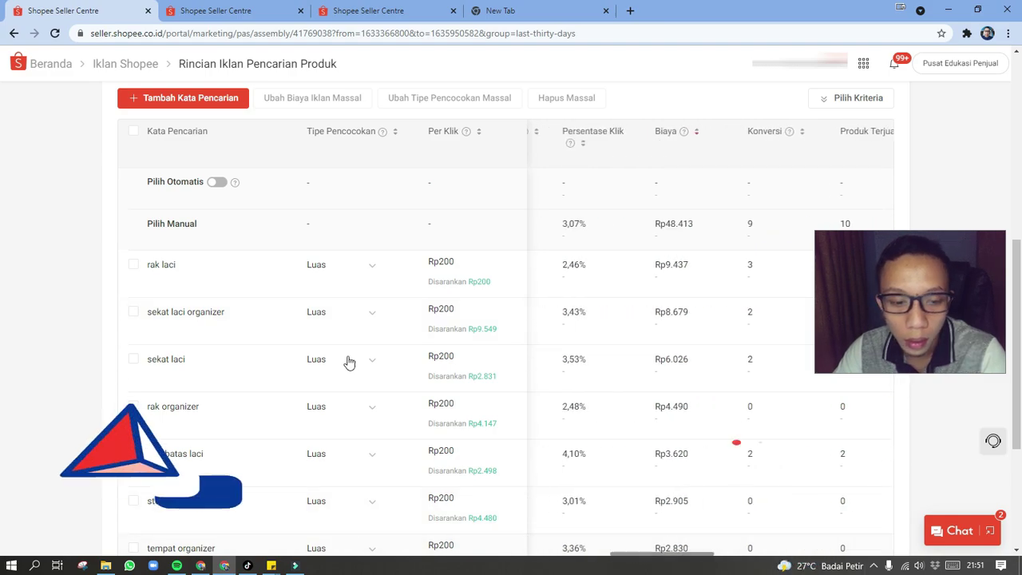
scroll(601, 349, "down", 3)
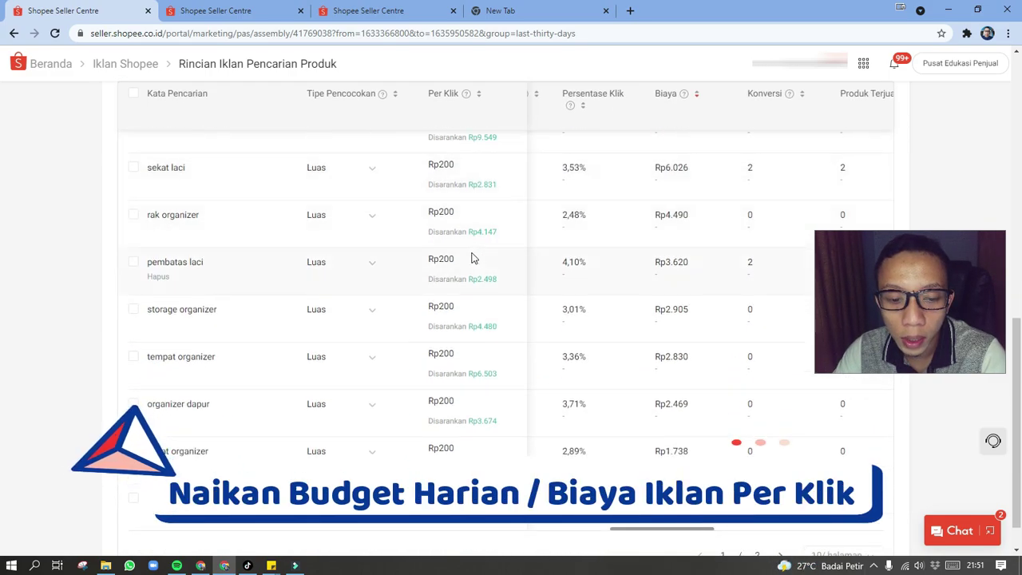
scroll(455, 309, "up", 2)
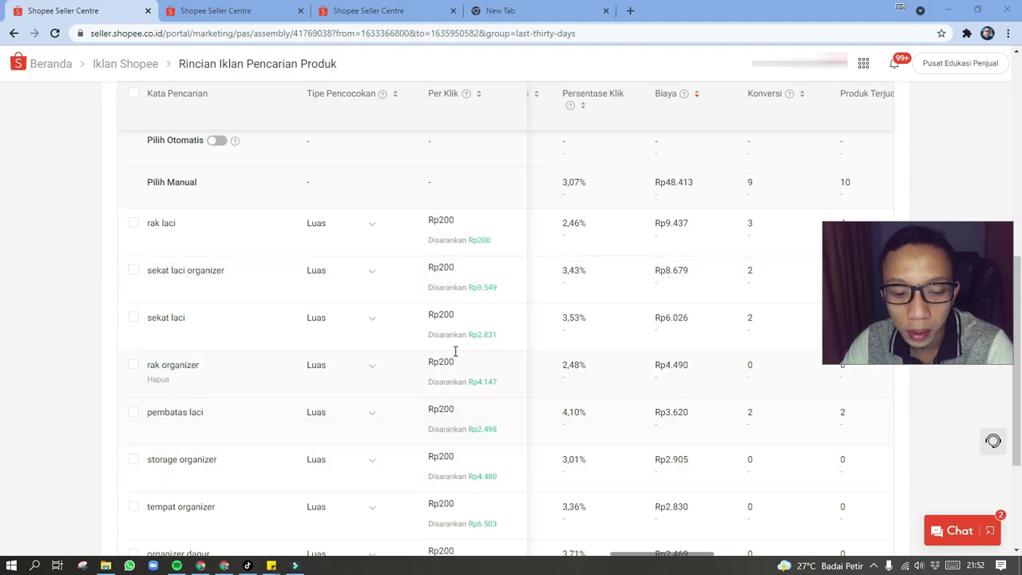
left_click(463, 271)
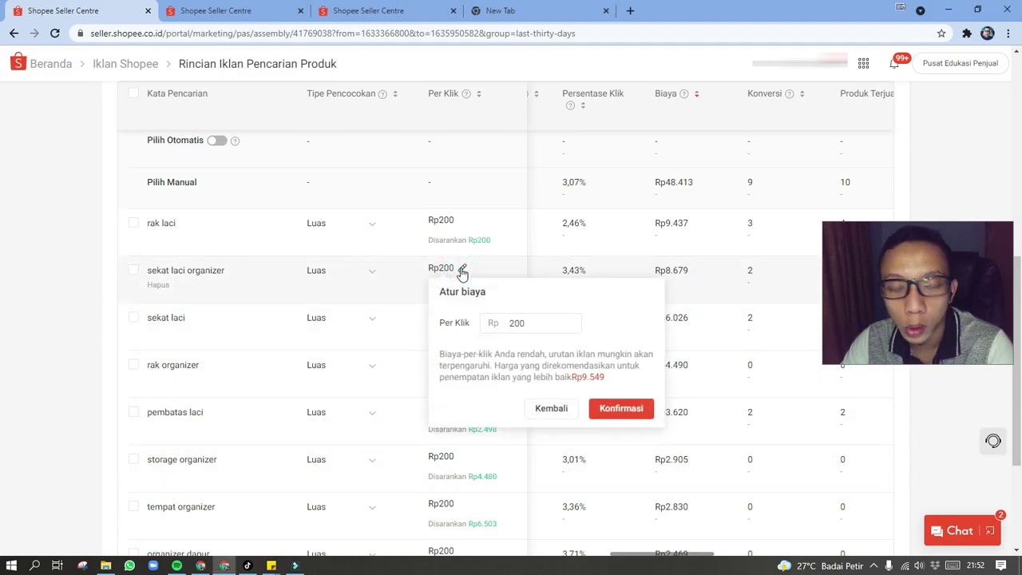
left_click(524, 323)
double_click(517, 322)
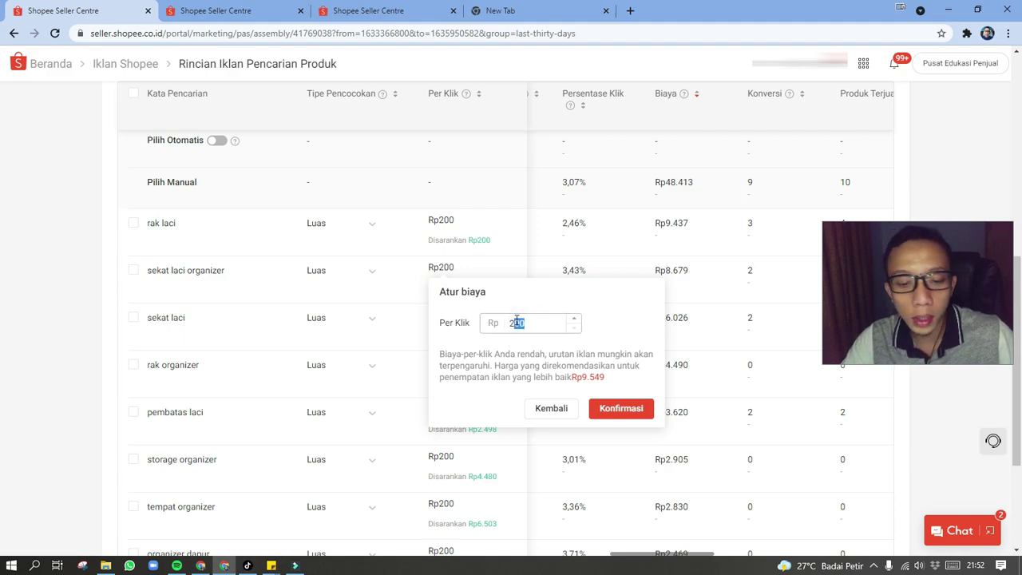
type("25")
key("BackSpace")
type("00")
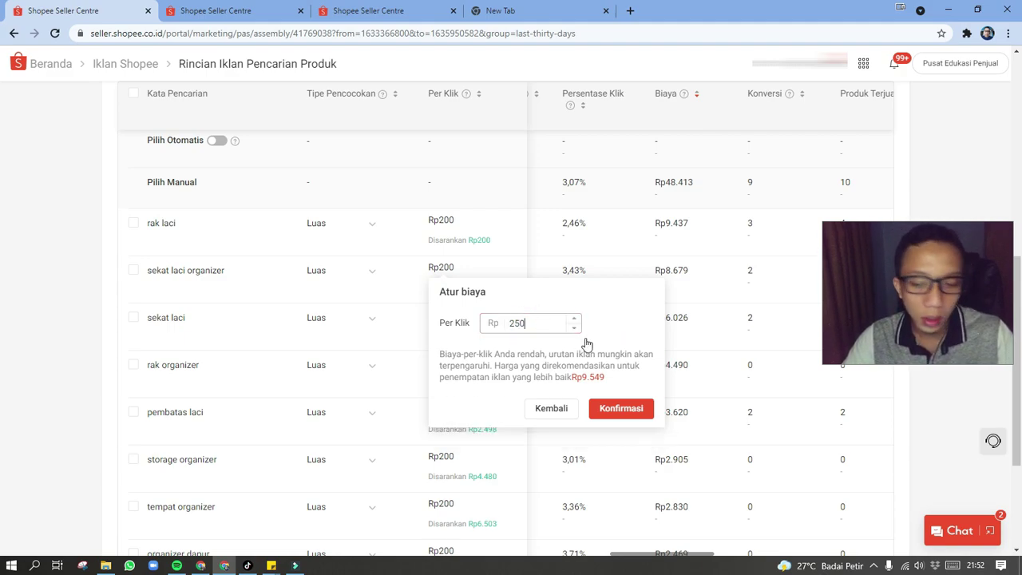
left_click(622, 410)
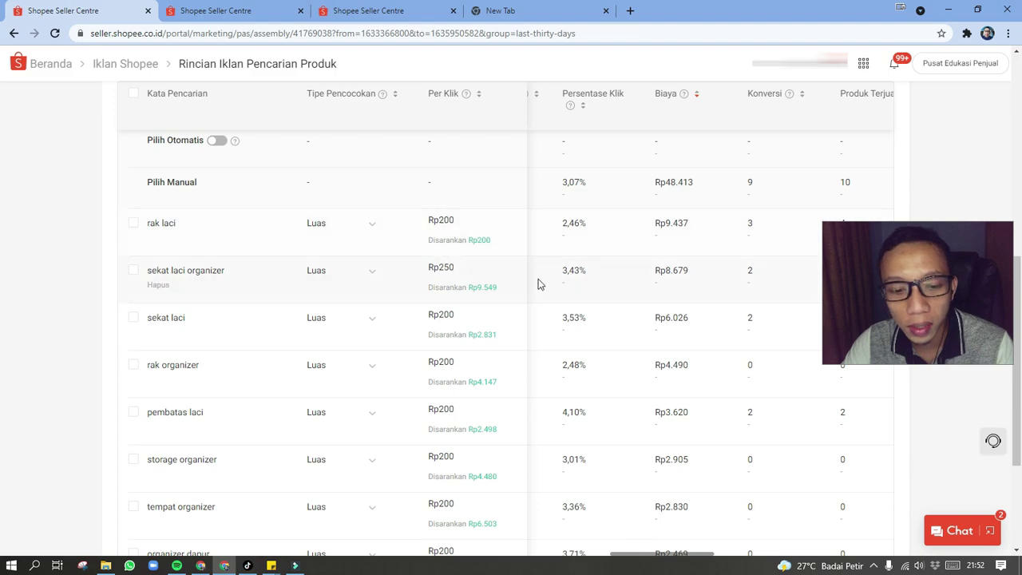
- Review the click percentage, cost and conversions of the lower-cost keywords in the rest of the table
scroll(540, 302, "down", 1)
scroll(540, 303, "down", 2)
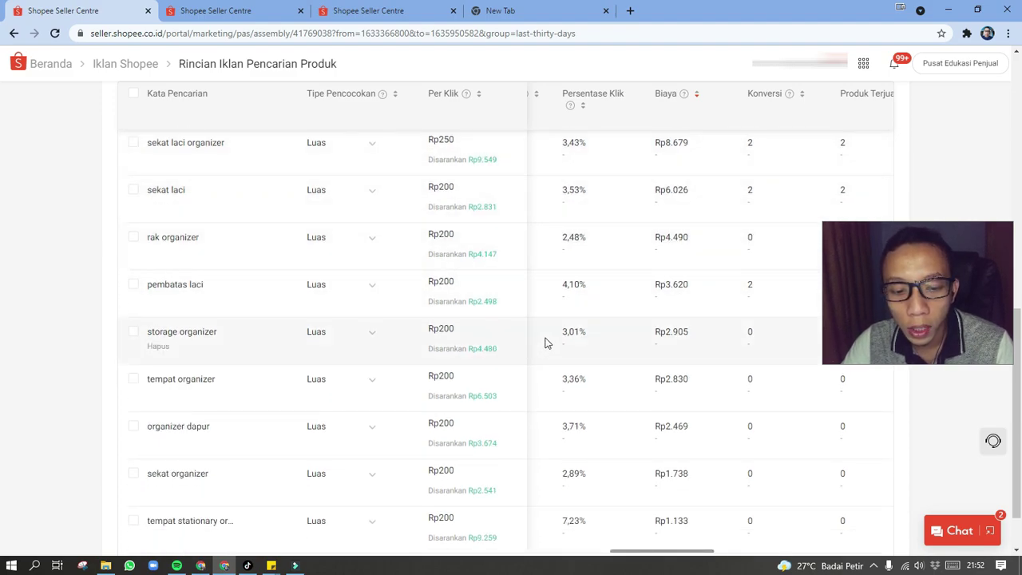
scroll(527, 308, "down", 1)
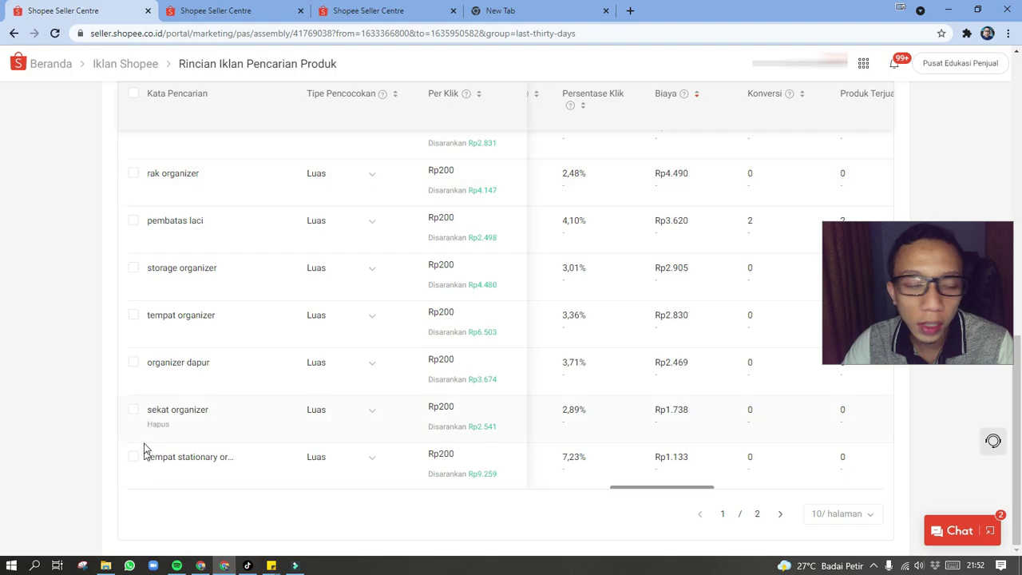
scroll(400, 306, "up", 3)
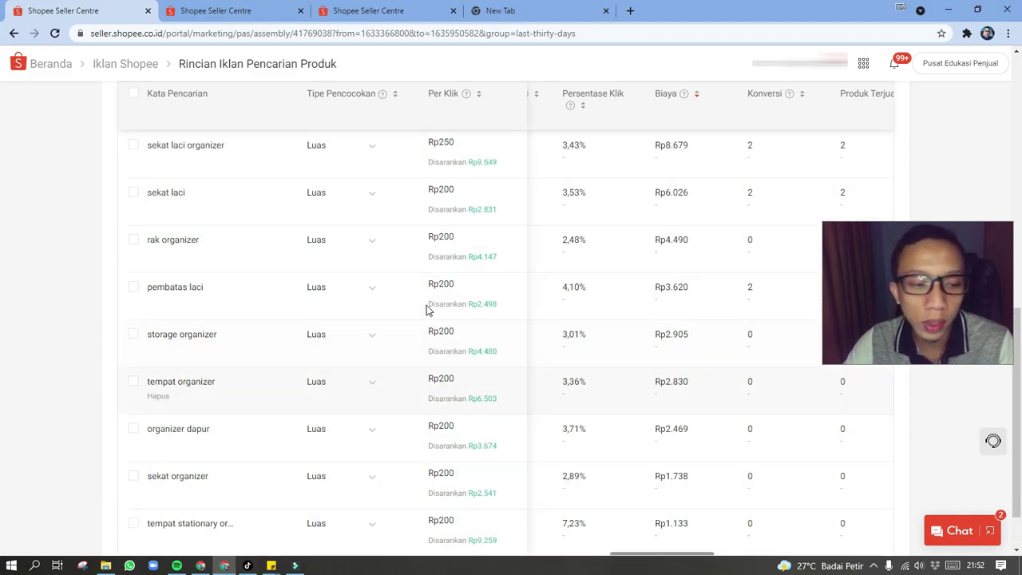
scroll(425, 308, "down", 3)
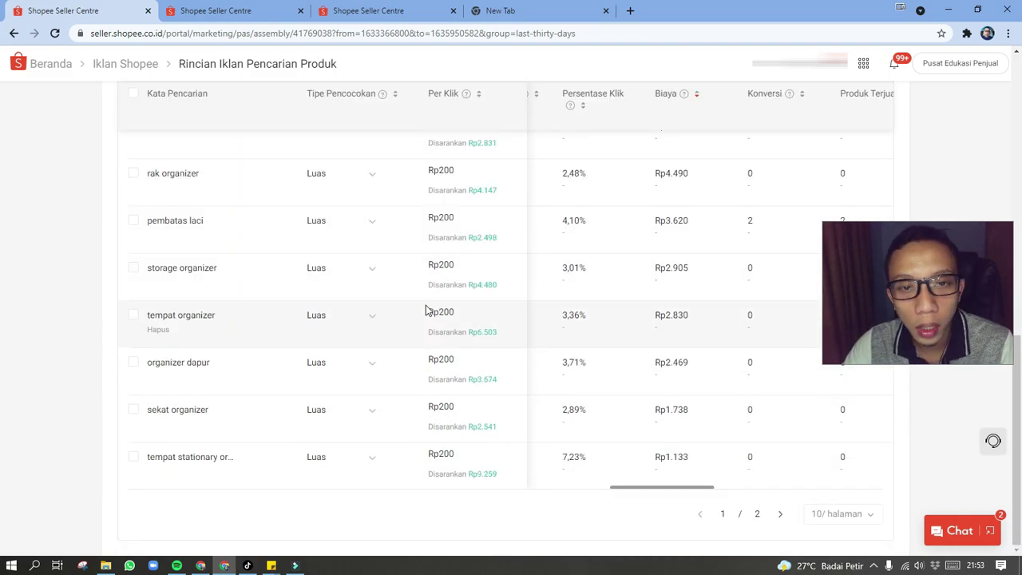